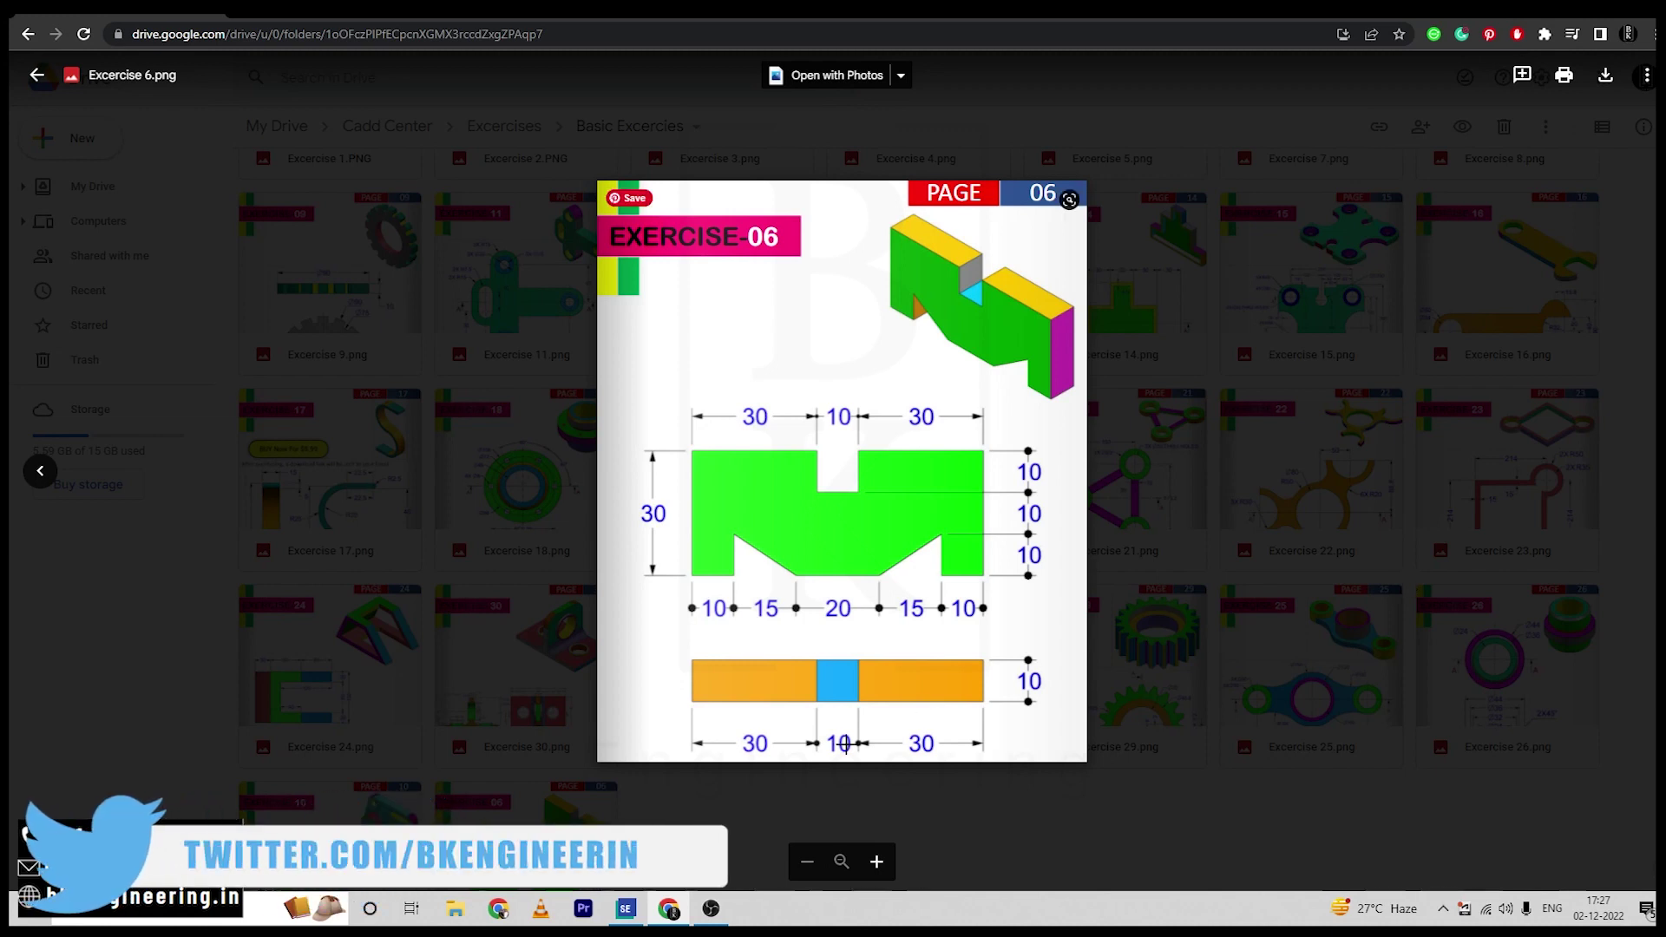
Step: Switch to Solid Edge and create a new ISO Metric Part document
{"action": "left_click", "coordinate": [628, 919]}
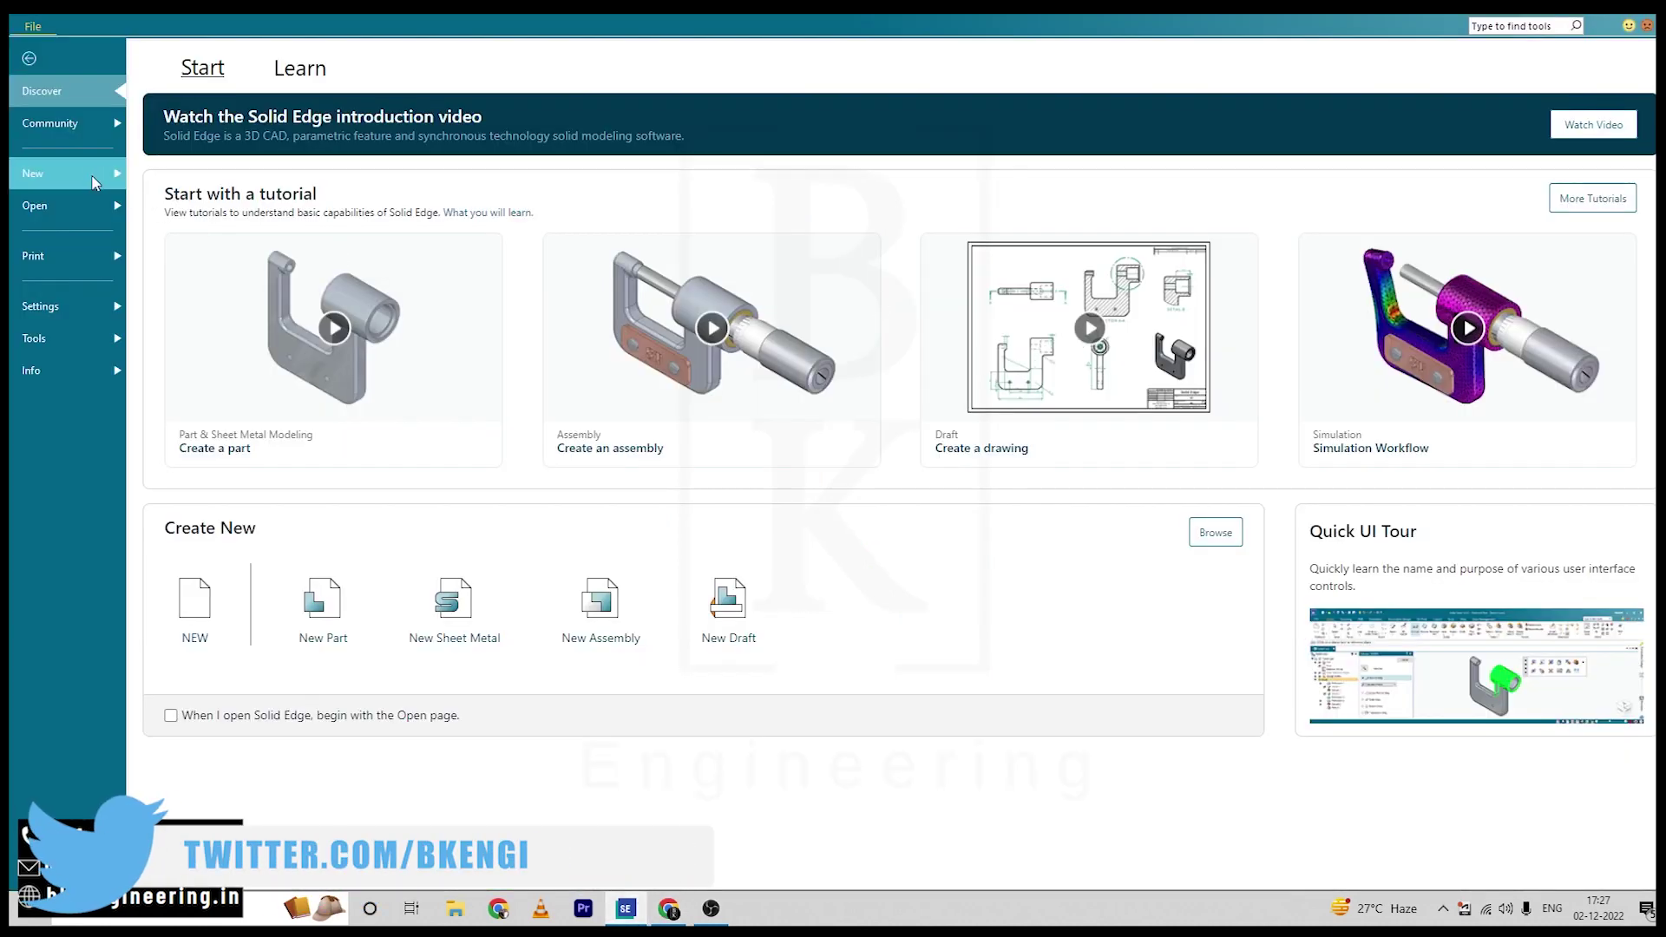
{"action": "left_click", "coordinate": [39, 174]}
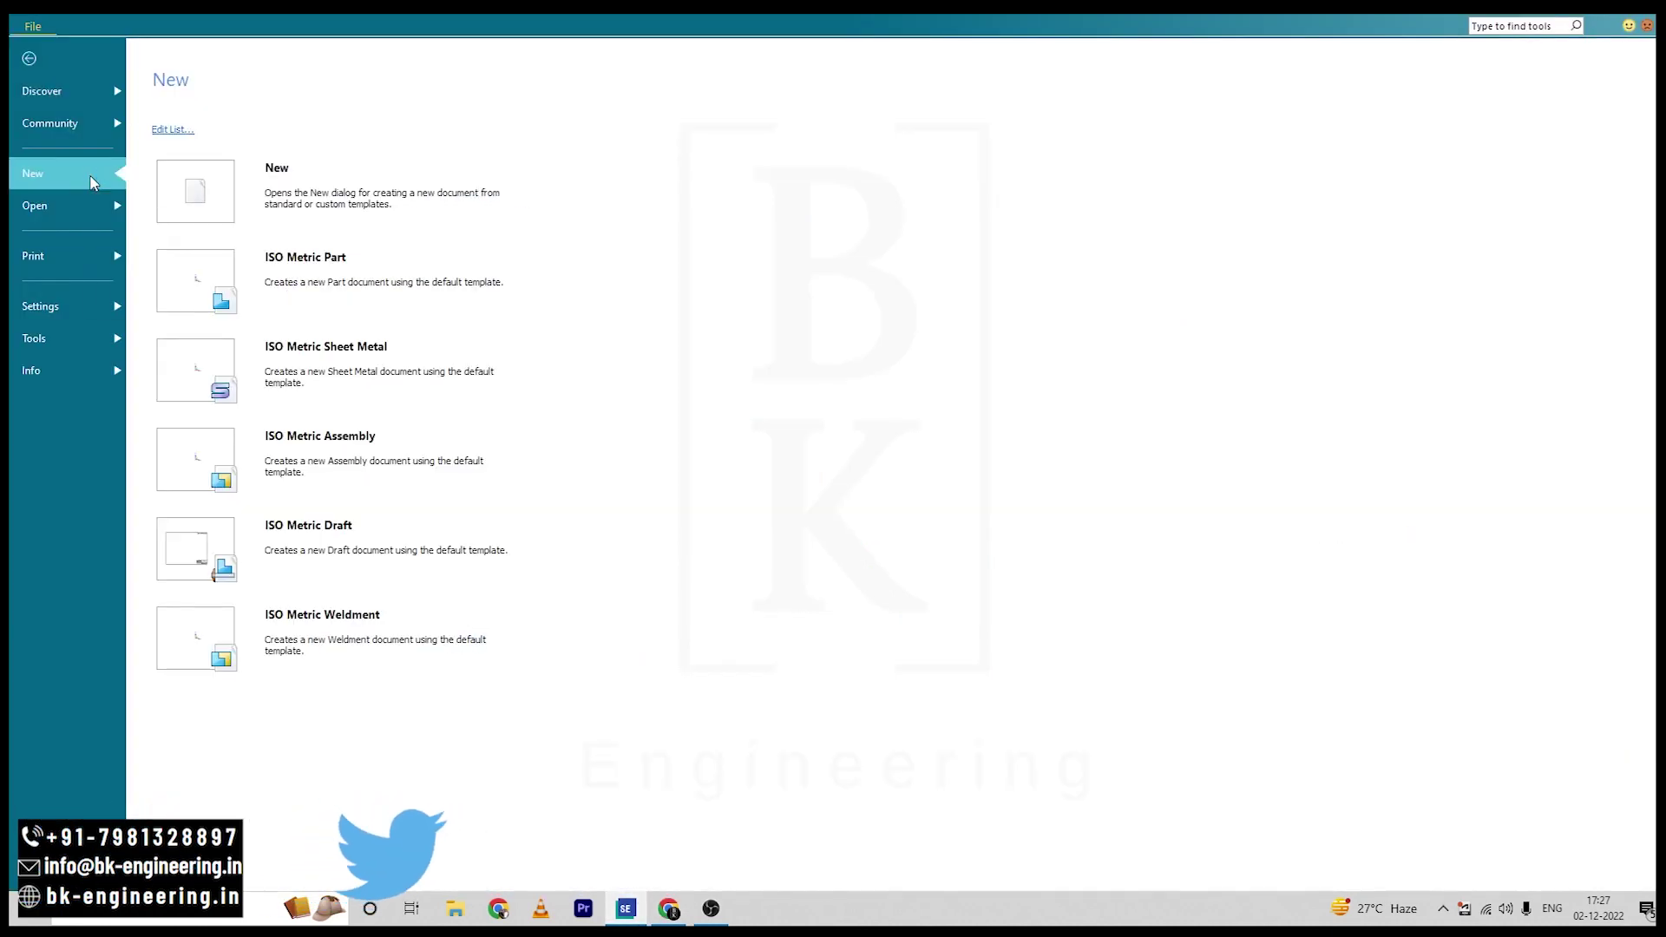
{"action": "left_click", "coordinate": [396, 277]}
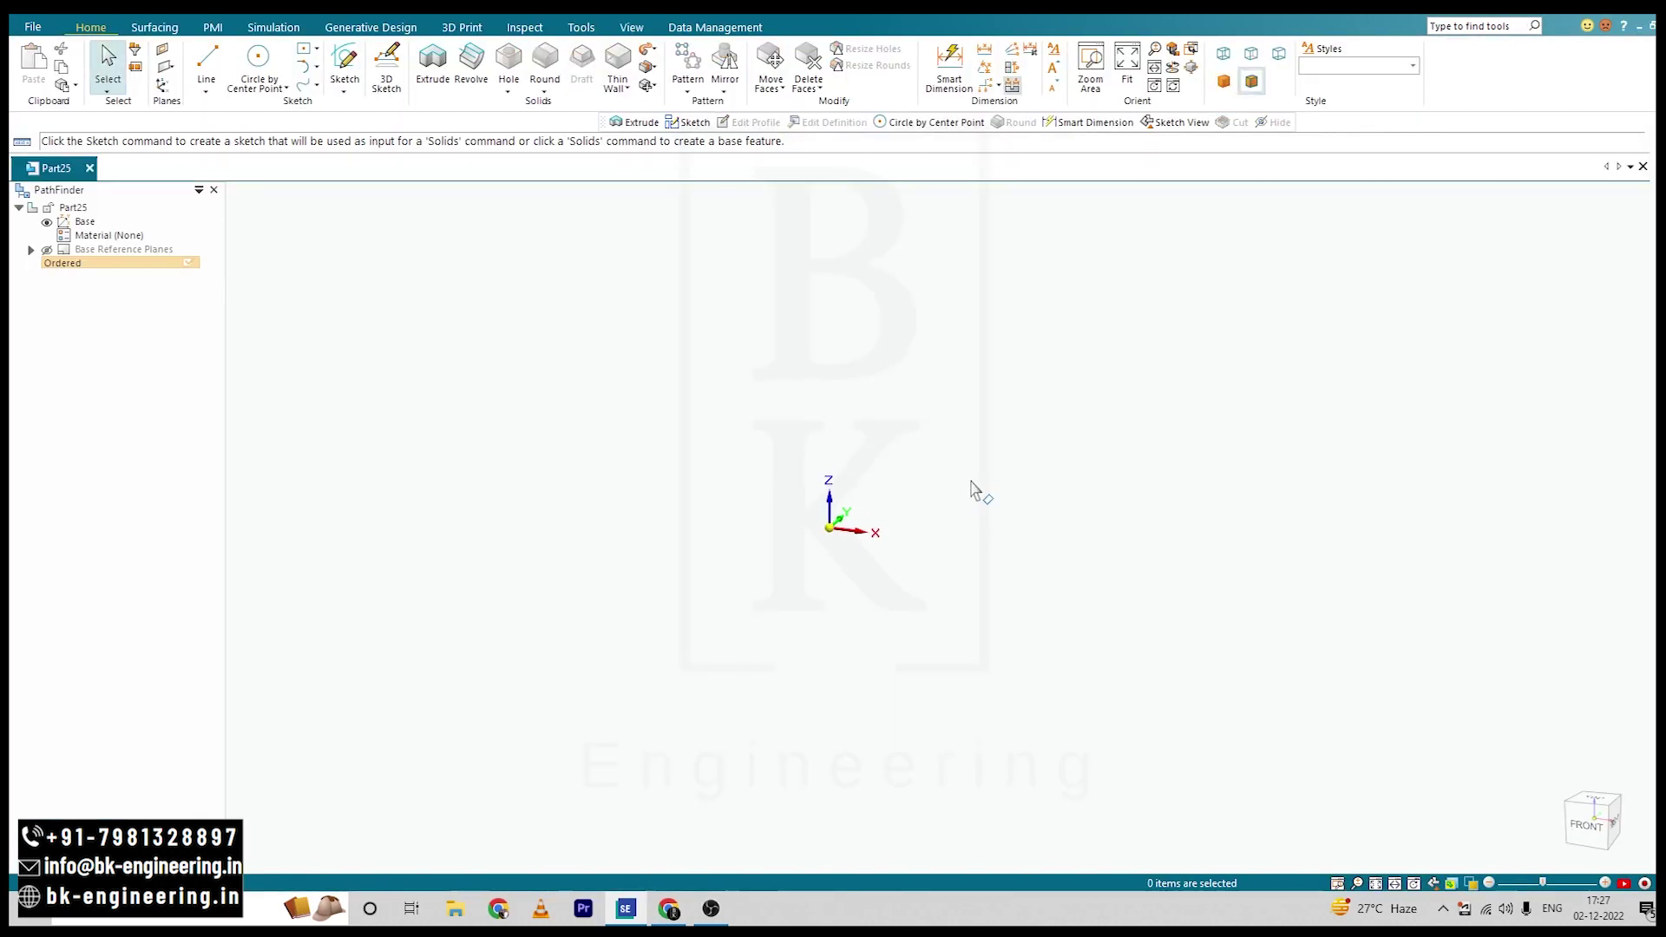
Step: Check the Exercise-06 drawing in the browser, return to Solid Edge and start a sketch on the front XZ plane
{"action": "key", "text": "alt+Tab"}
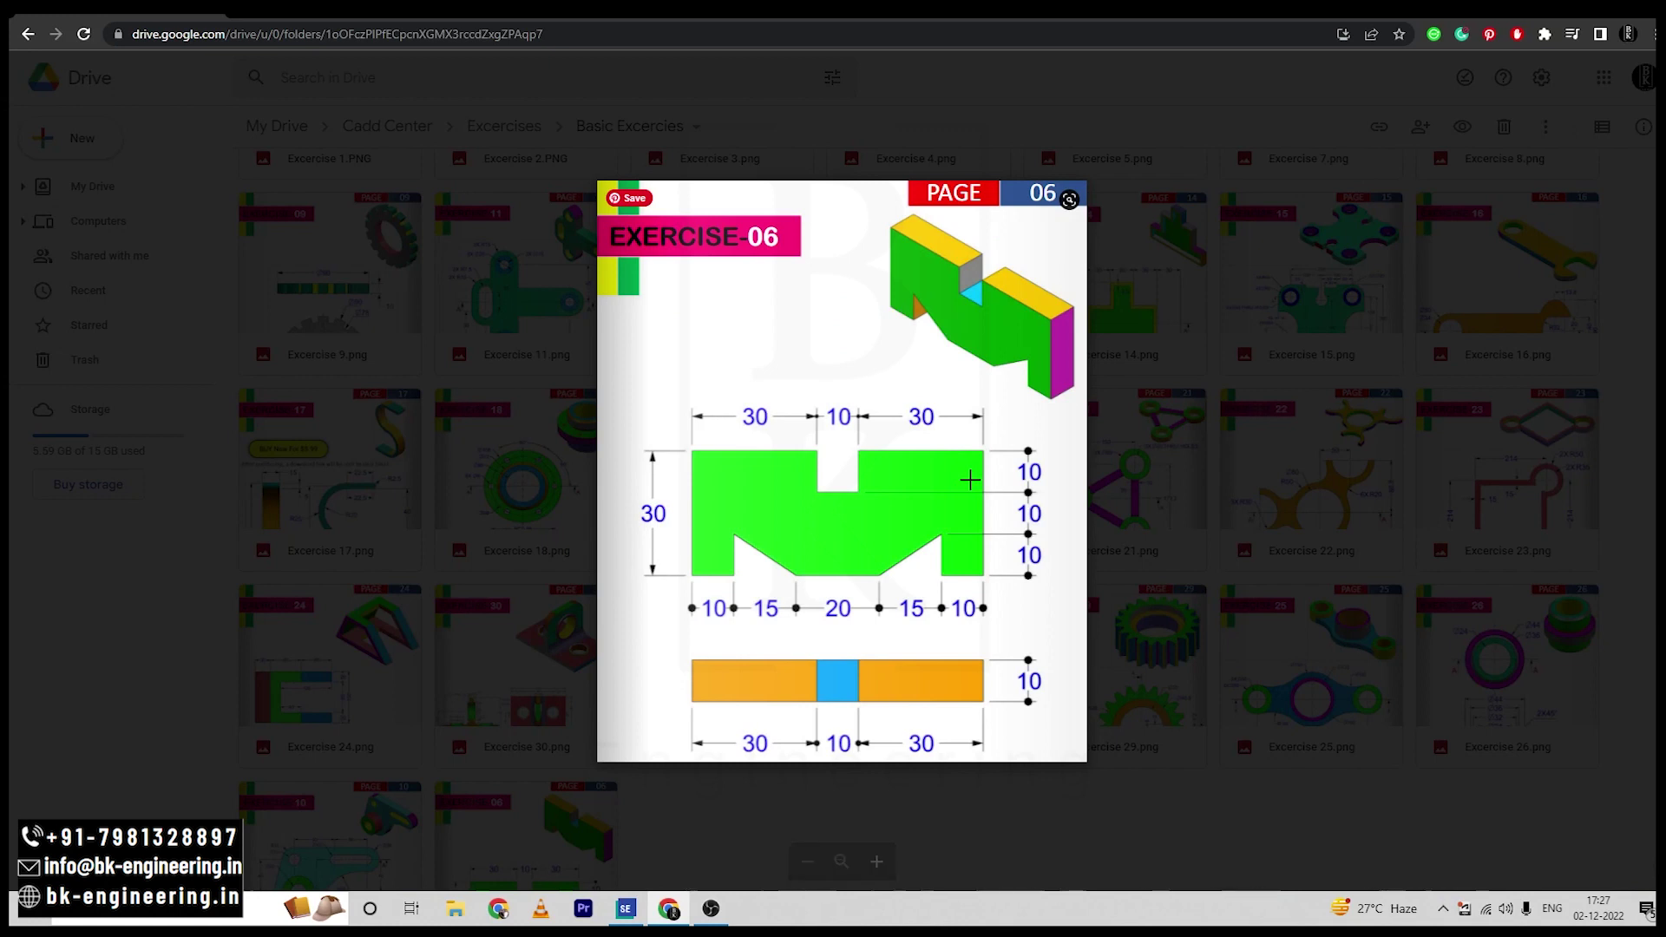
{"action": "scroll", "coordinate": [970, 479], "scroll_direction": "up", "scroll_amount": 1}
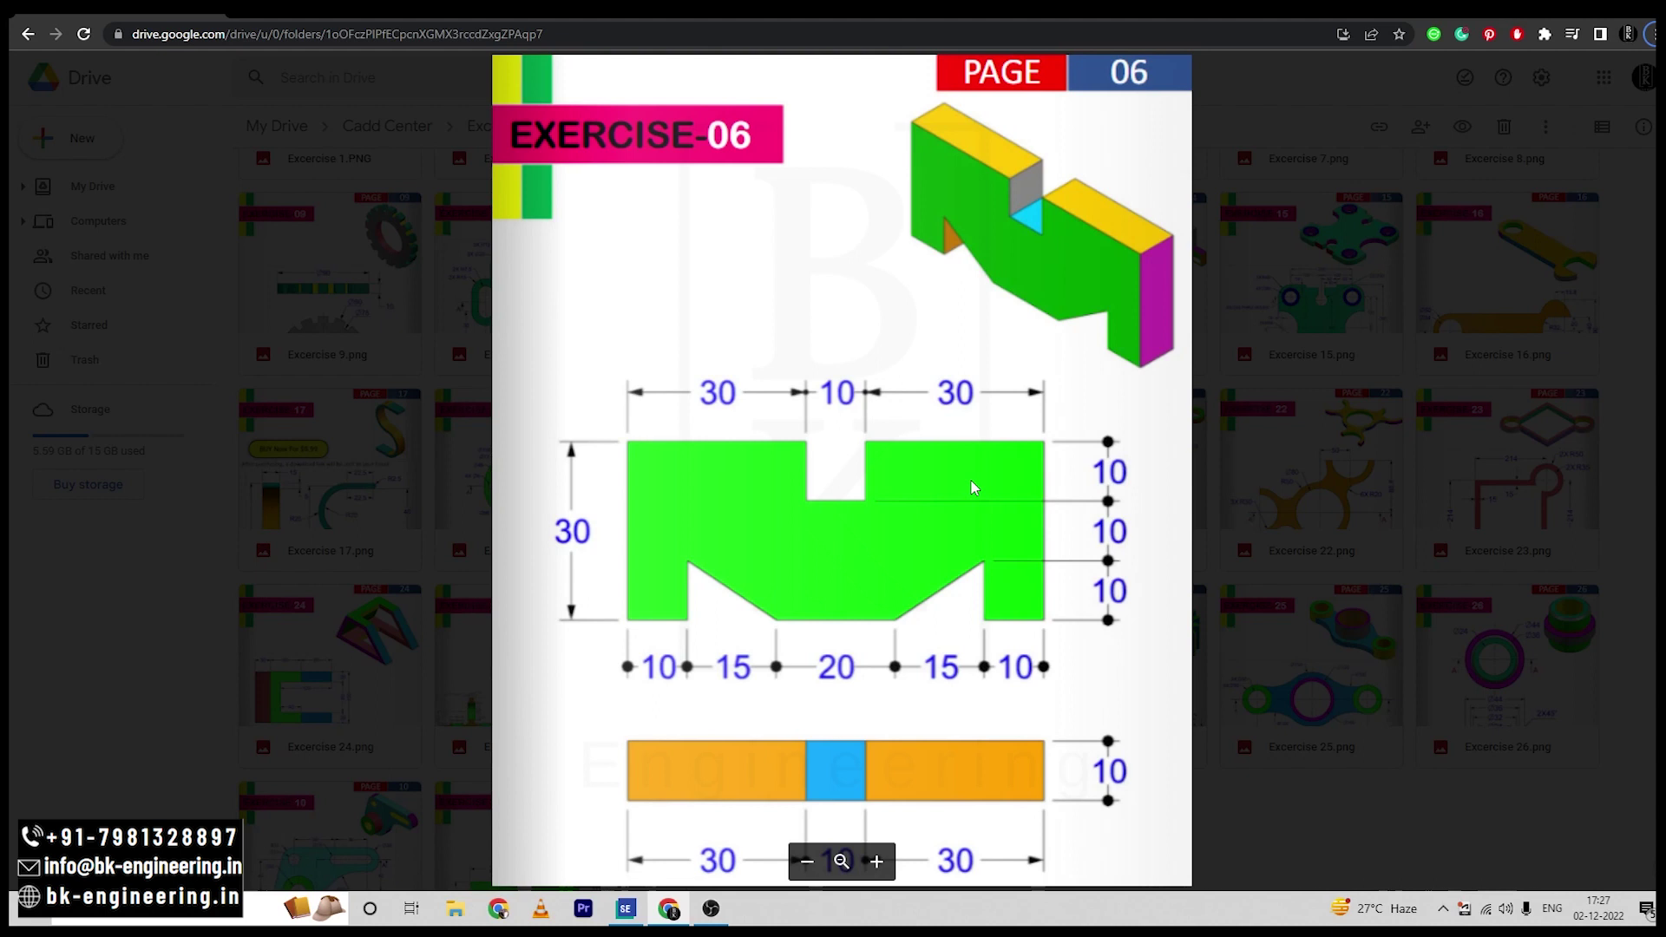
{"action": "key", "text": "alt+Tab"}
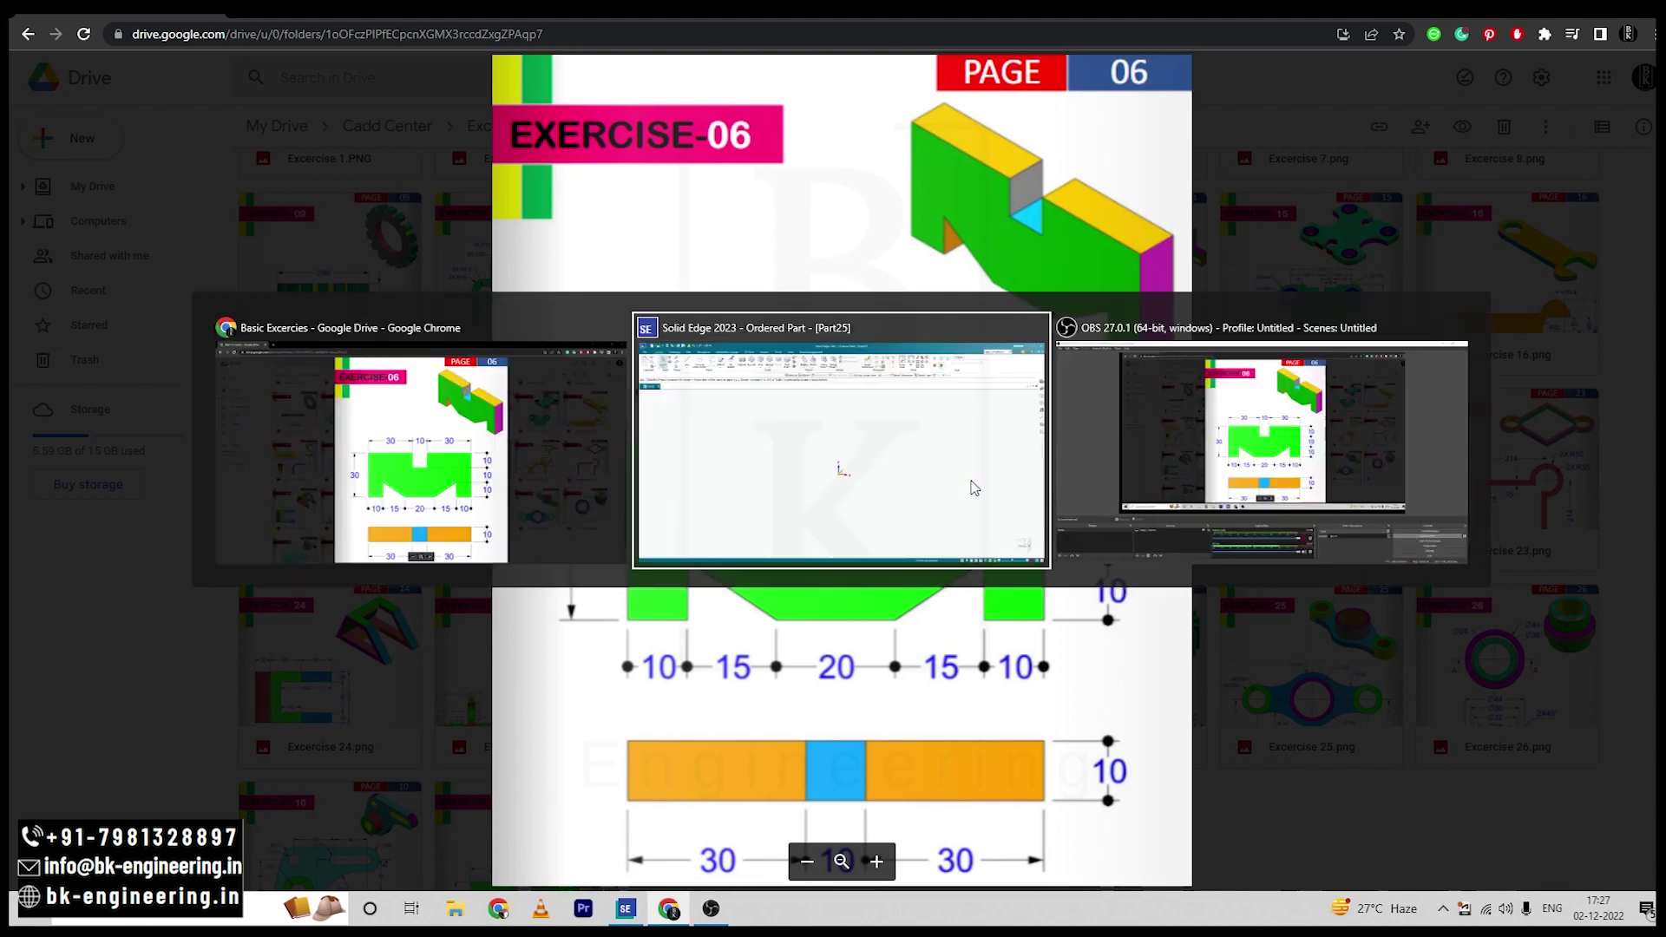
{"action": "left_click", "coordinate": [346, 63]}
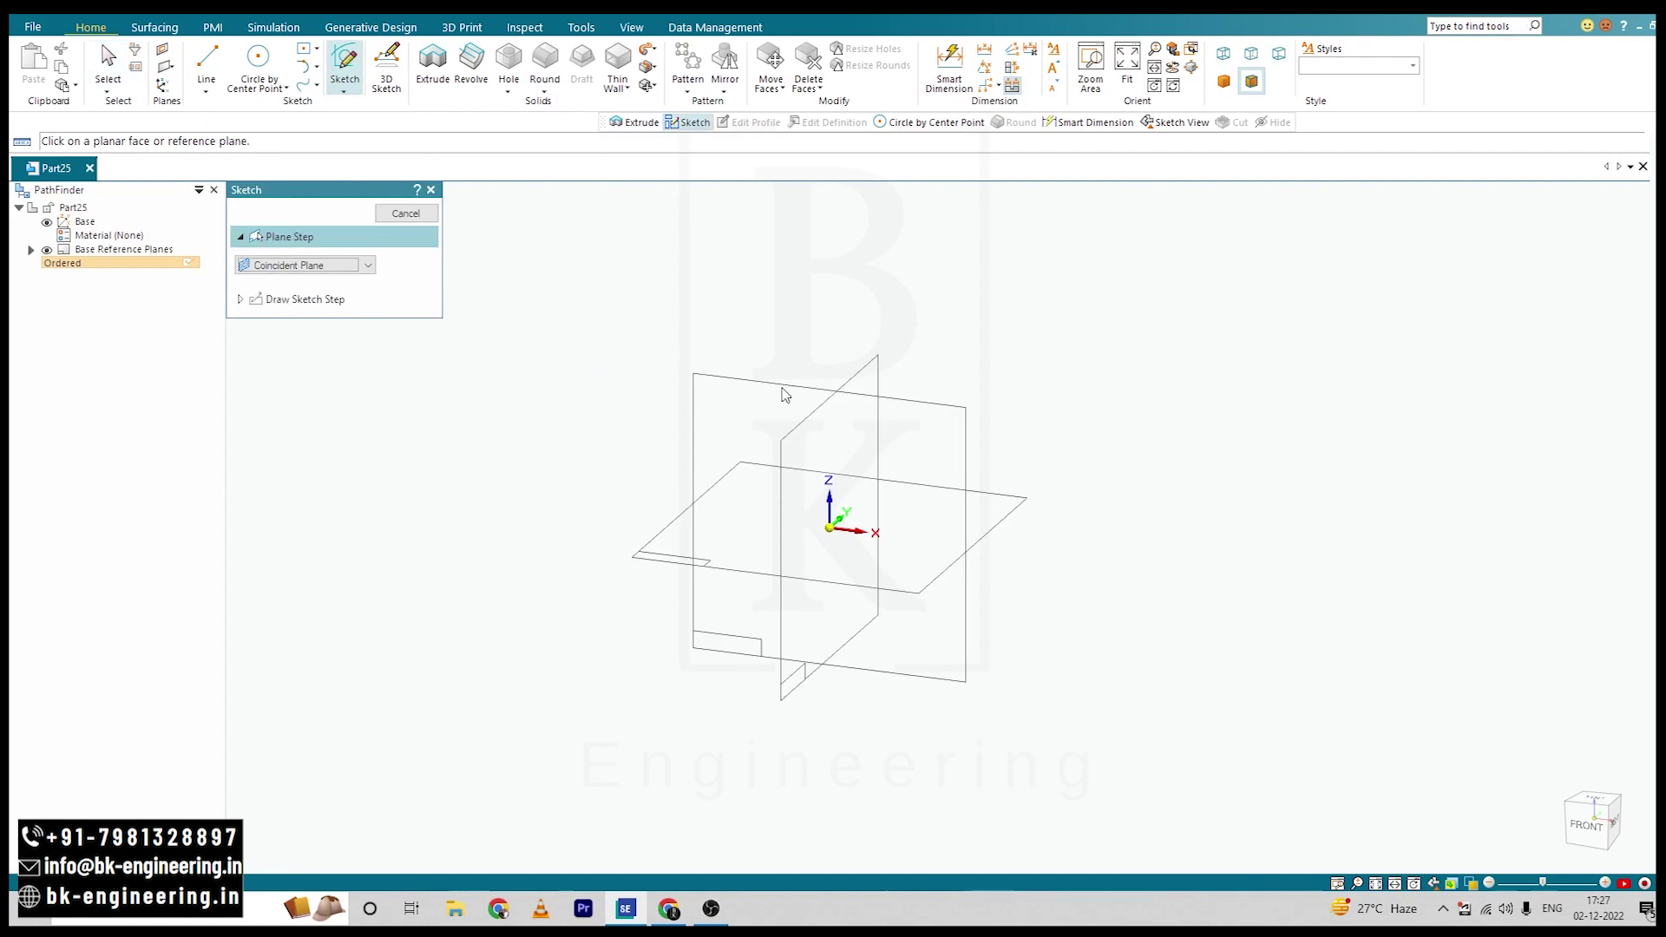
{"action": "left_click", "coordinate": [786, 395]}
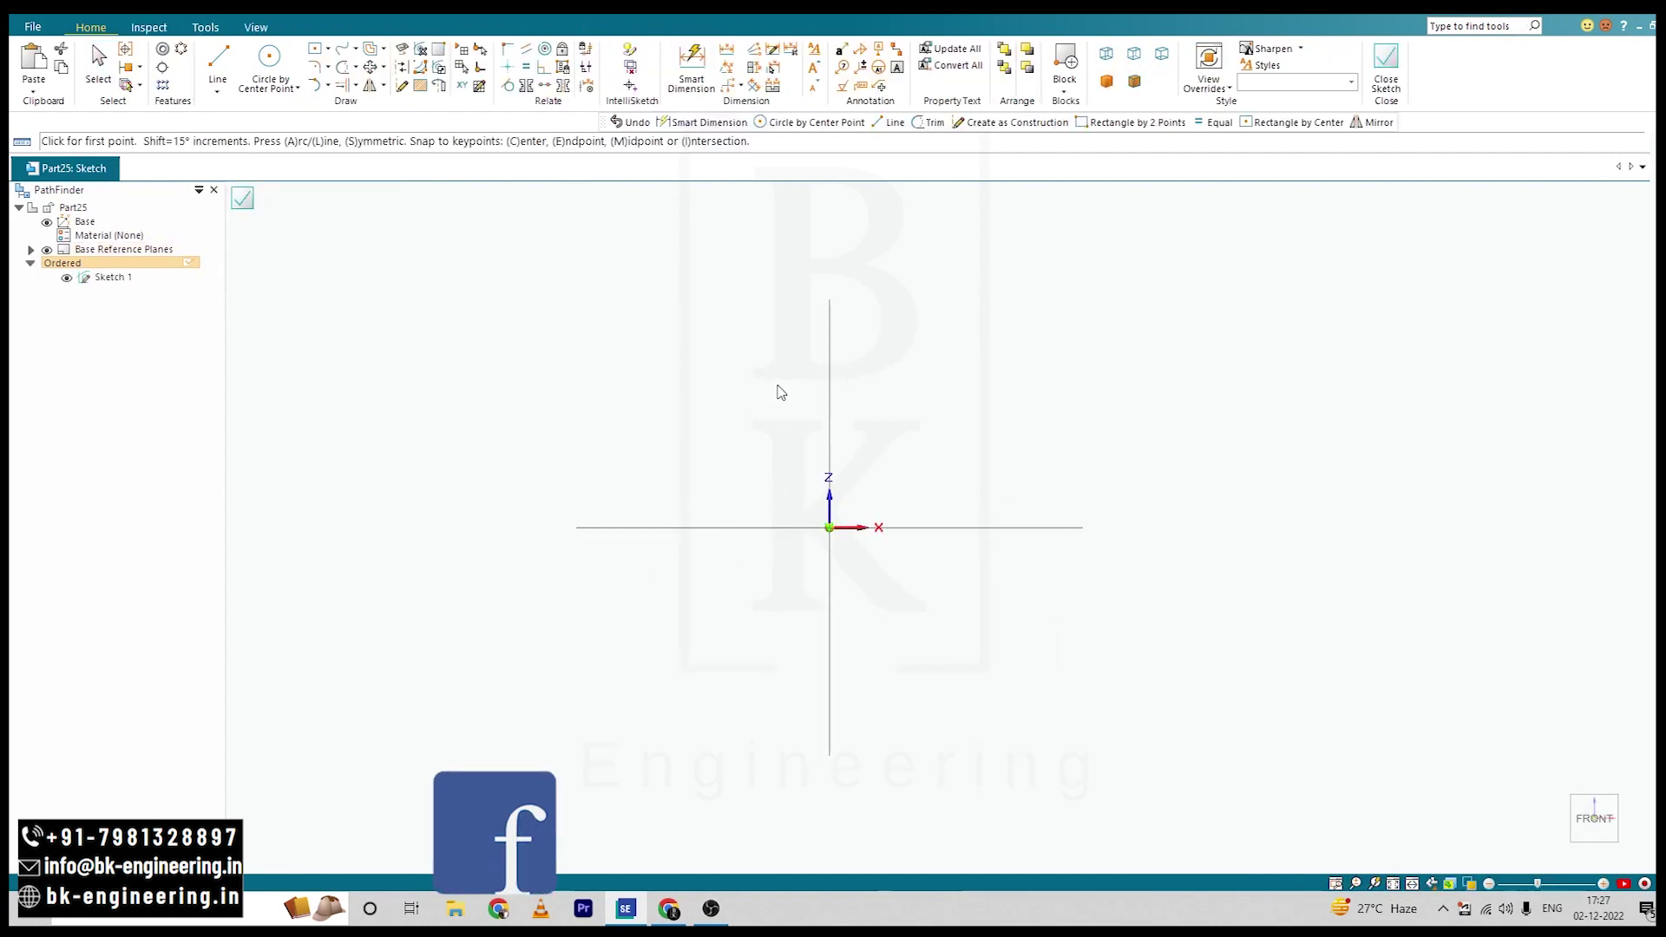
Step: Sketch the right half of the stepped profile with lines from the origin to the vertical axis, about 50 mm wide and 47 mm high
{"action": "key", "text": "l"}
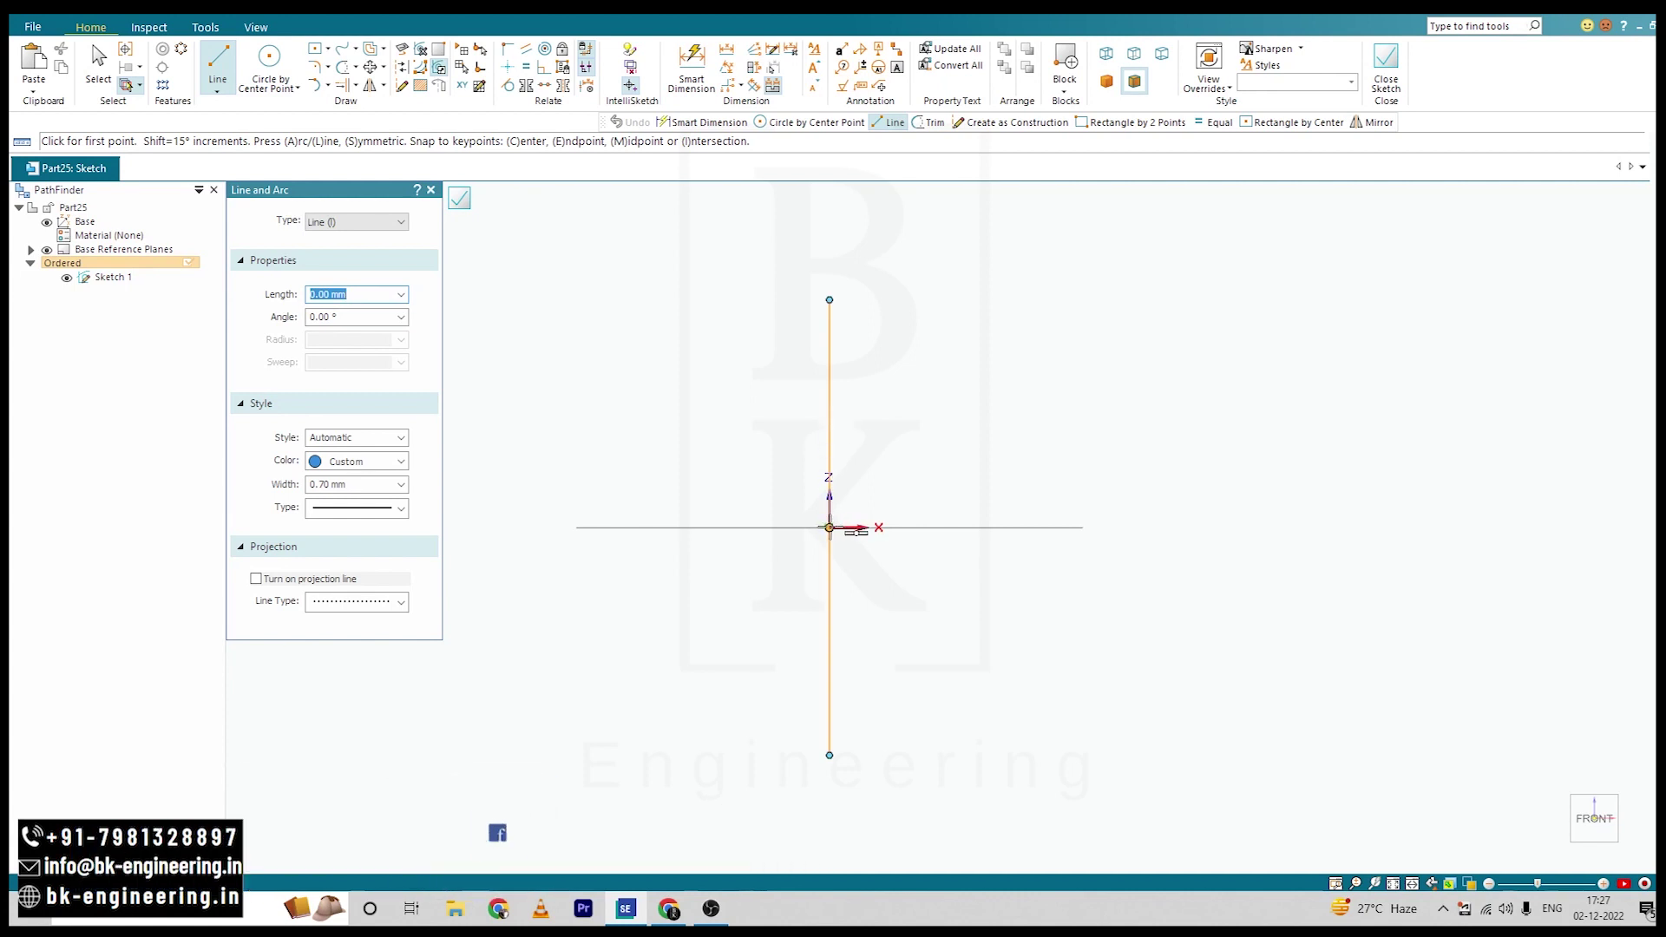
{"action": "left_click", "coordinate": [913, 526]}
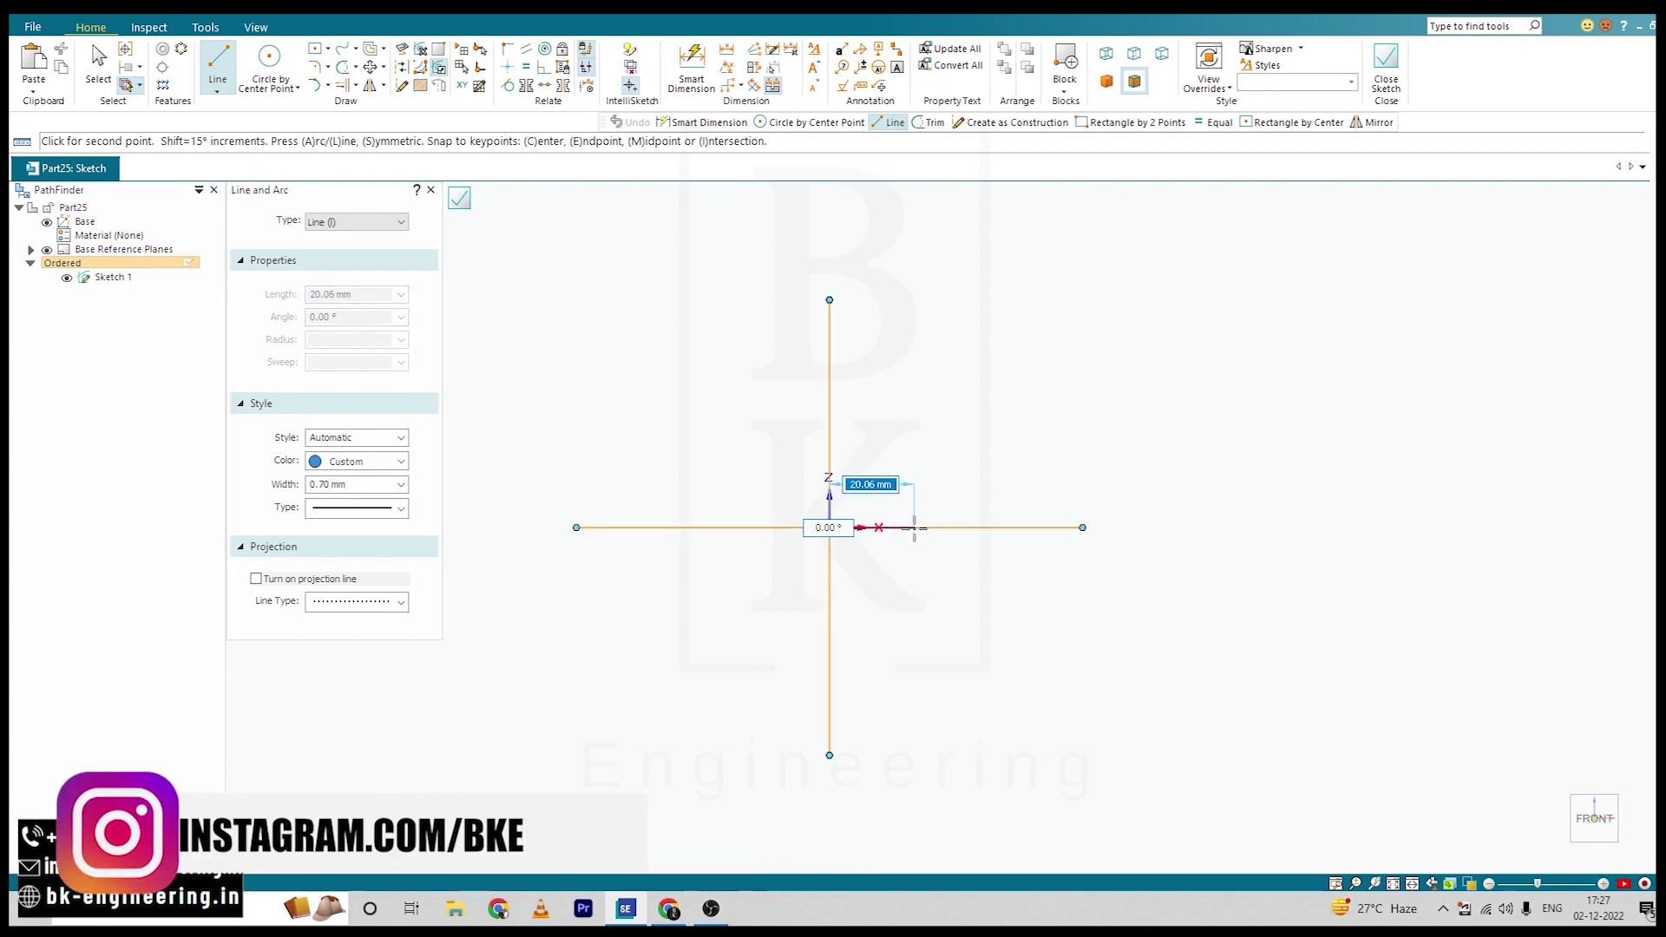
{"action": "left_click", "coordinate": [985, 454]}
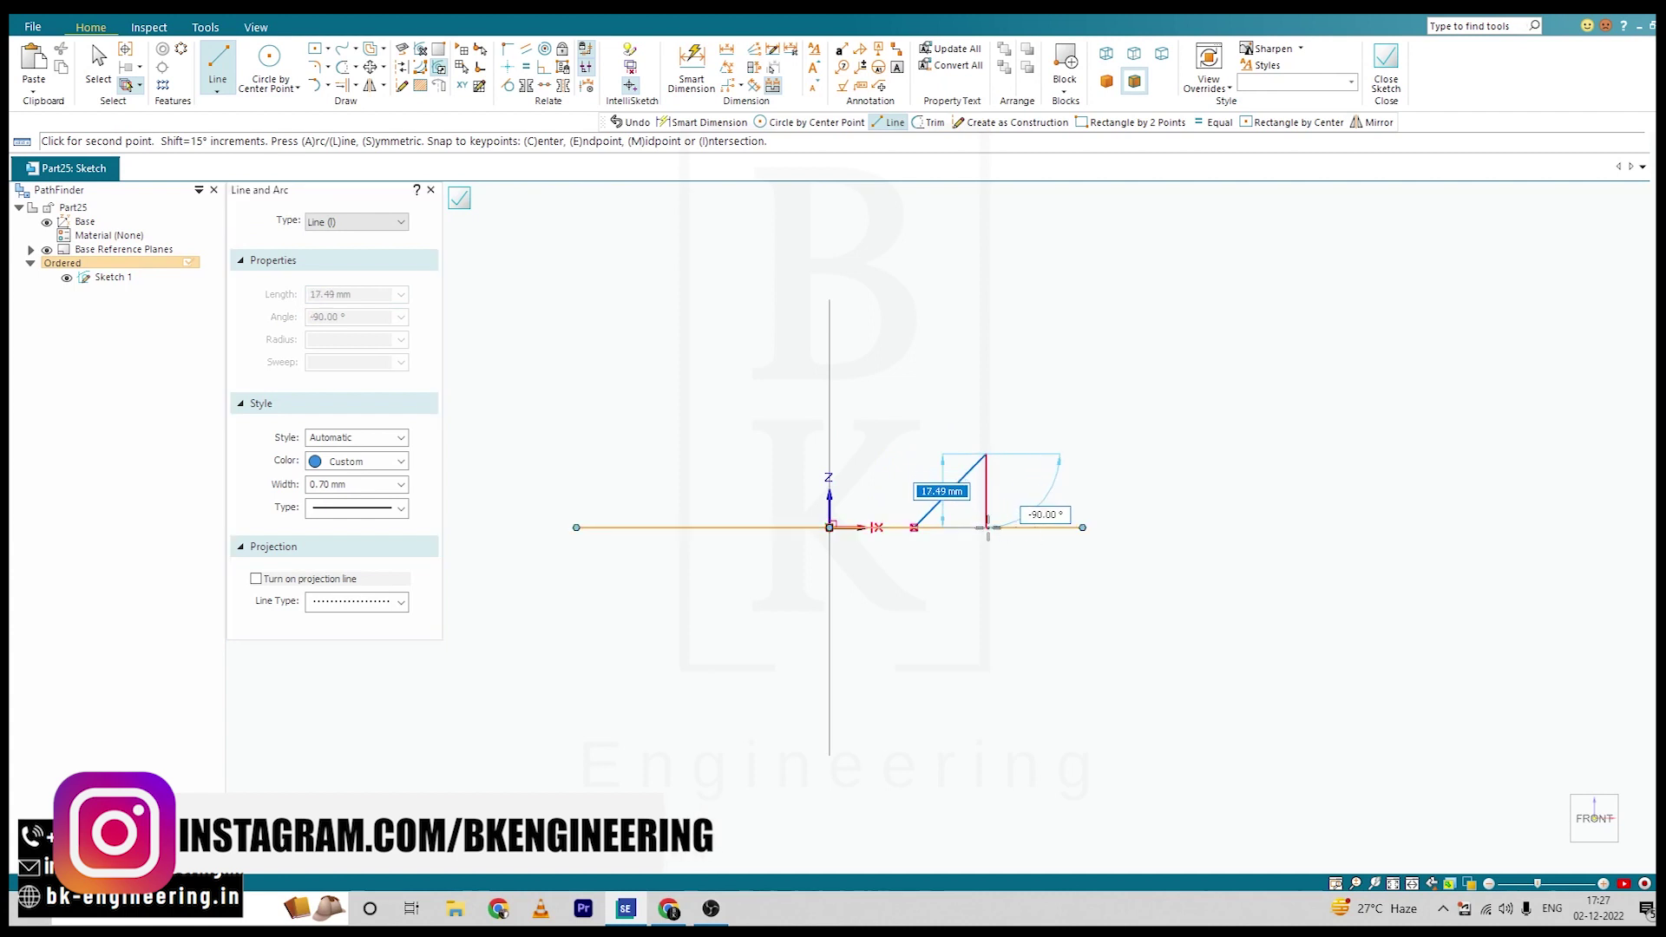
{"action": "left_click", "coordinate": [985, 527]}
{"action": "left_click", "coordinate": [1041, 527]}
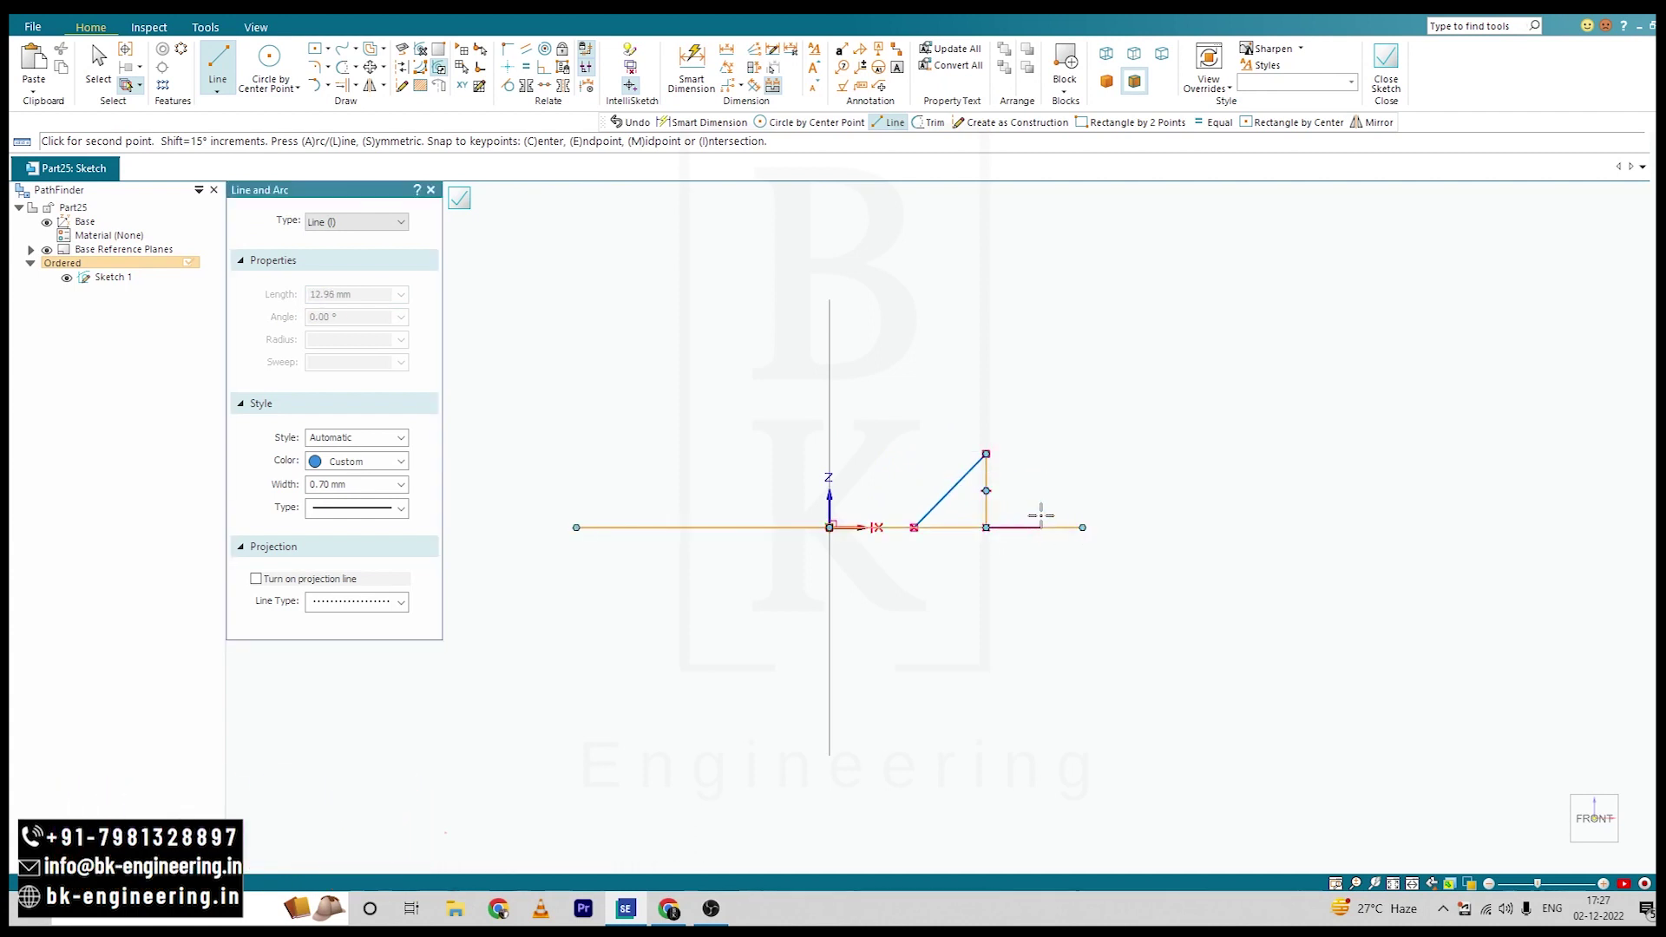
{"action": "left_click", "coordinate": [1041, 328]}
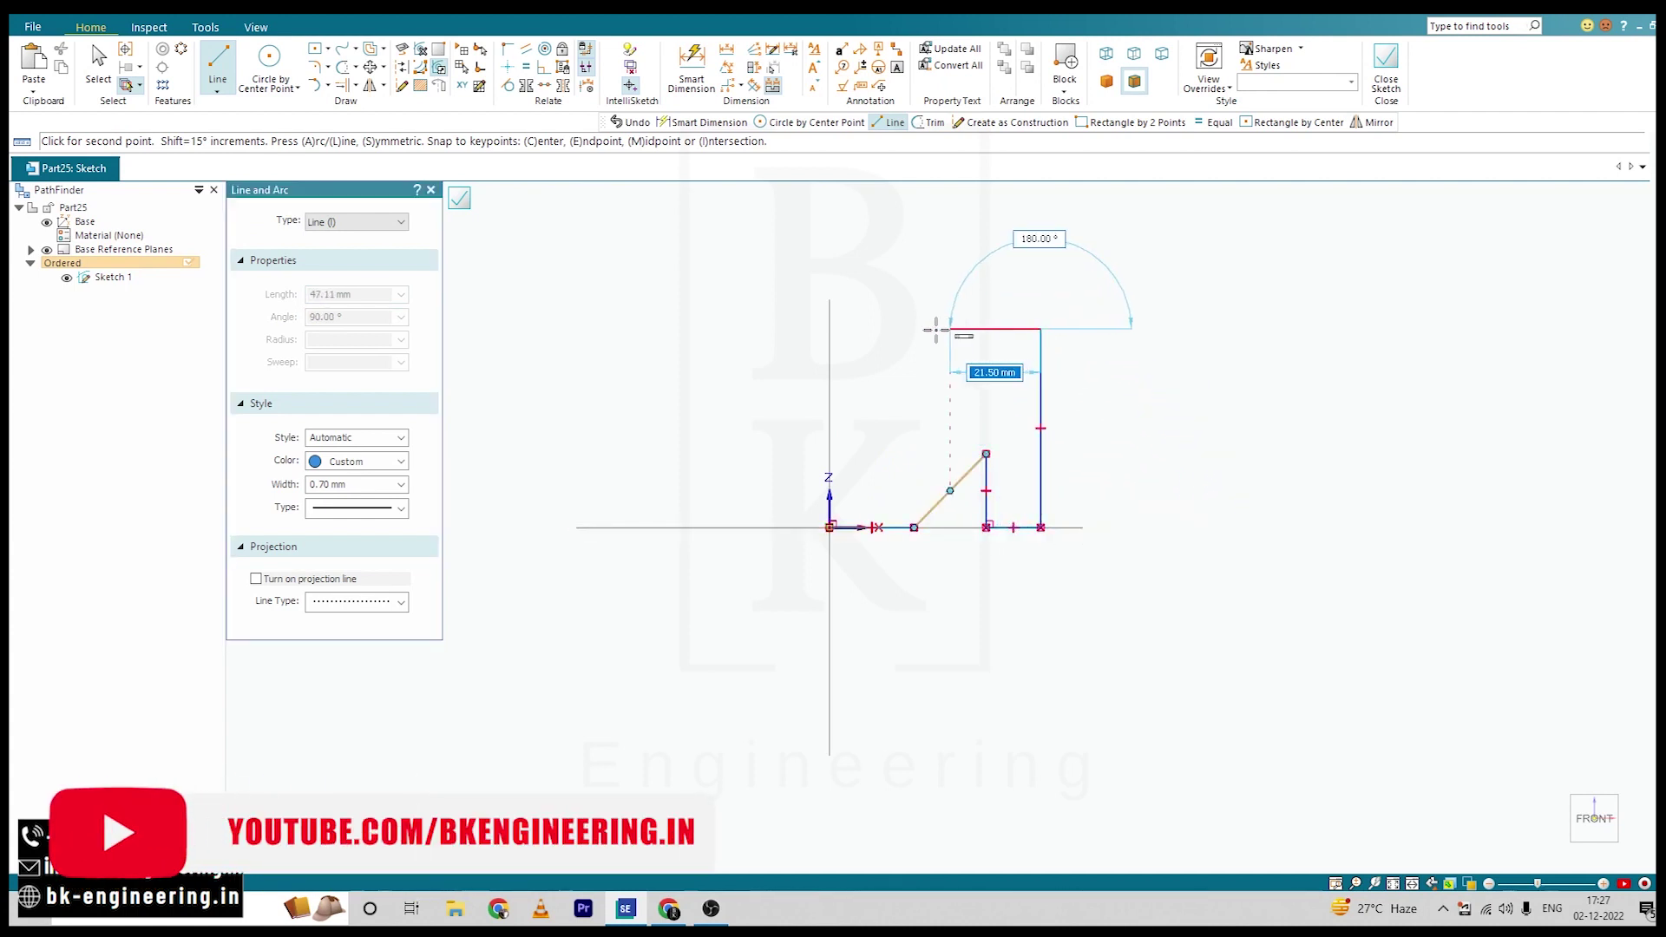
{"action": "left_click", "coordinate": [897, 328]}
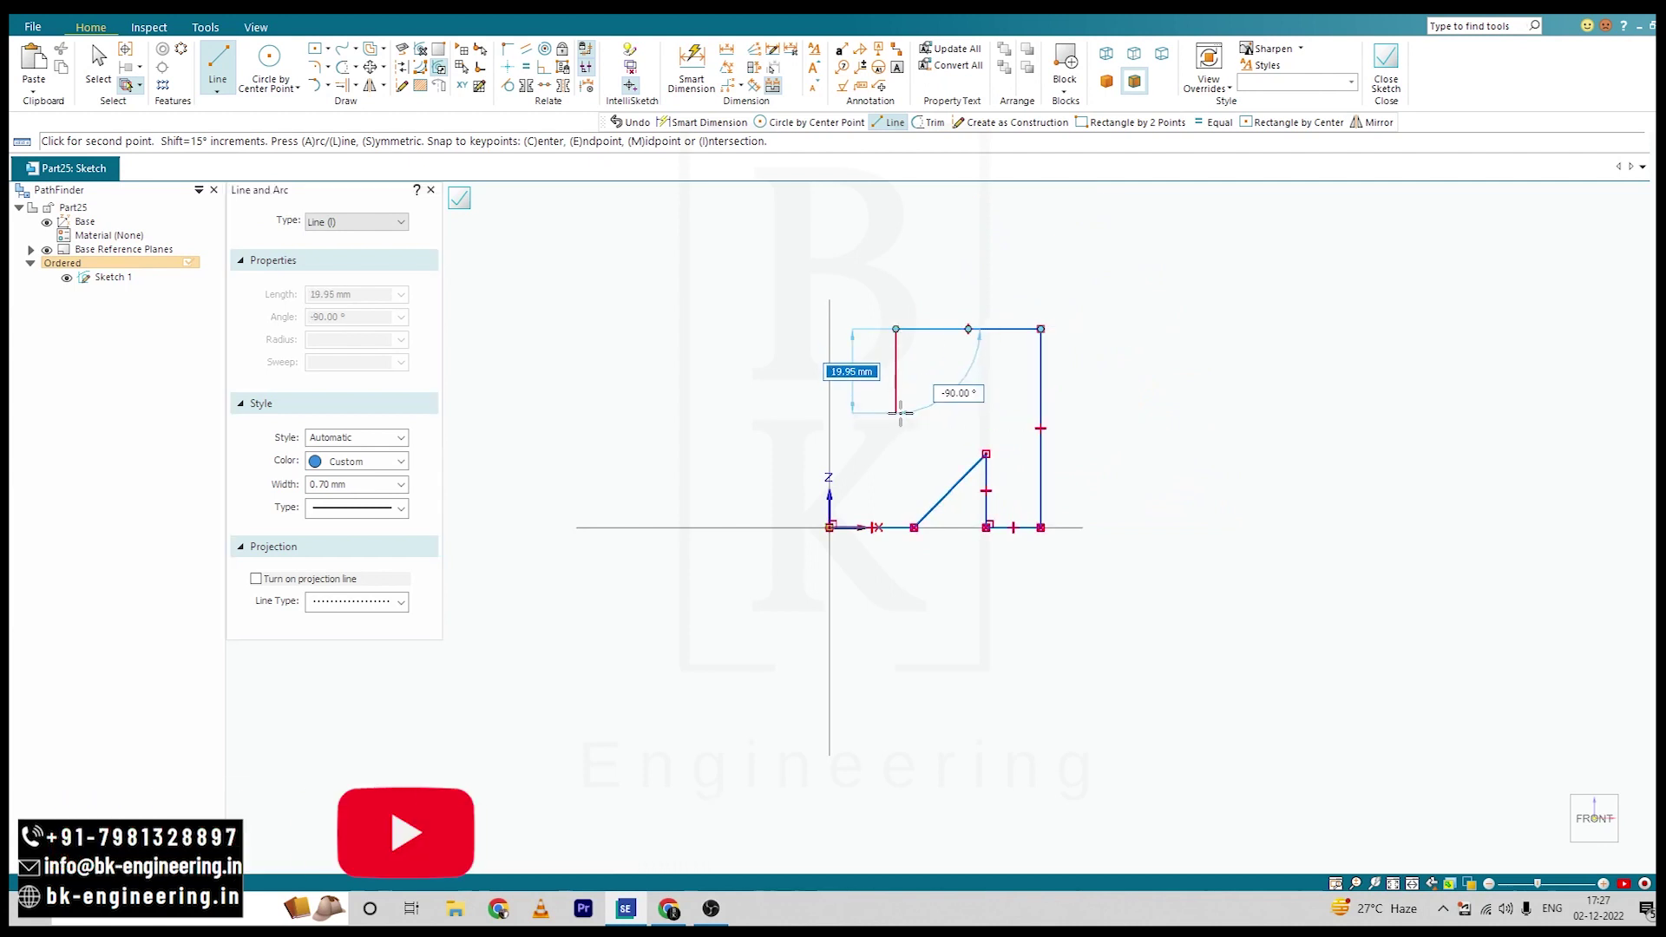
{"action": "left_click", "coordinate": [896, 412]}
{"action": "left_click", "coordinate": [830, 412]}
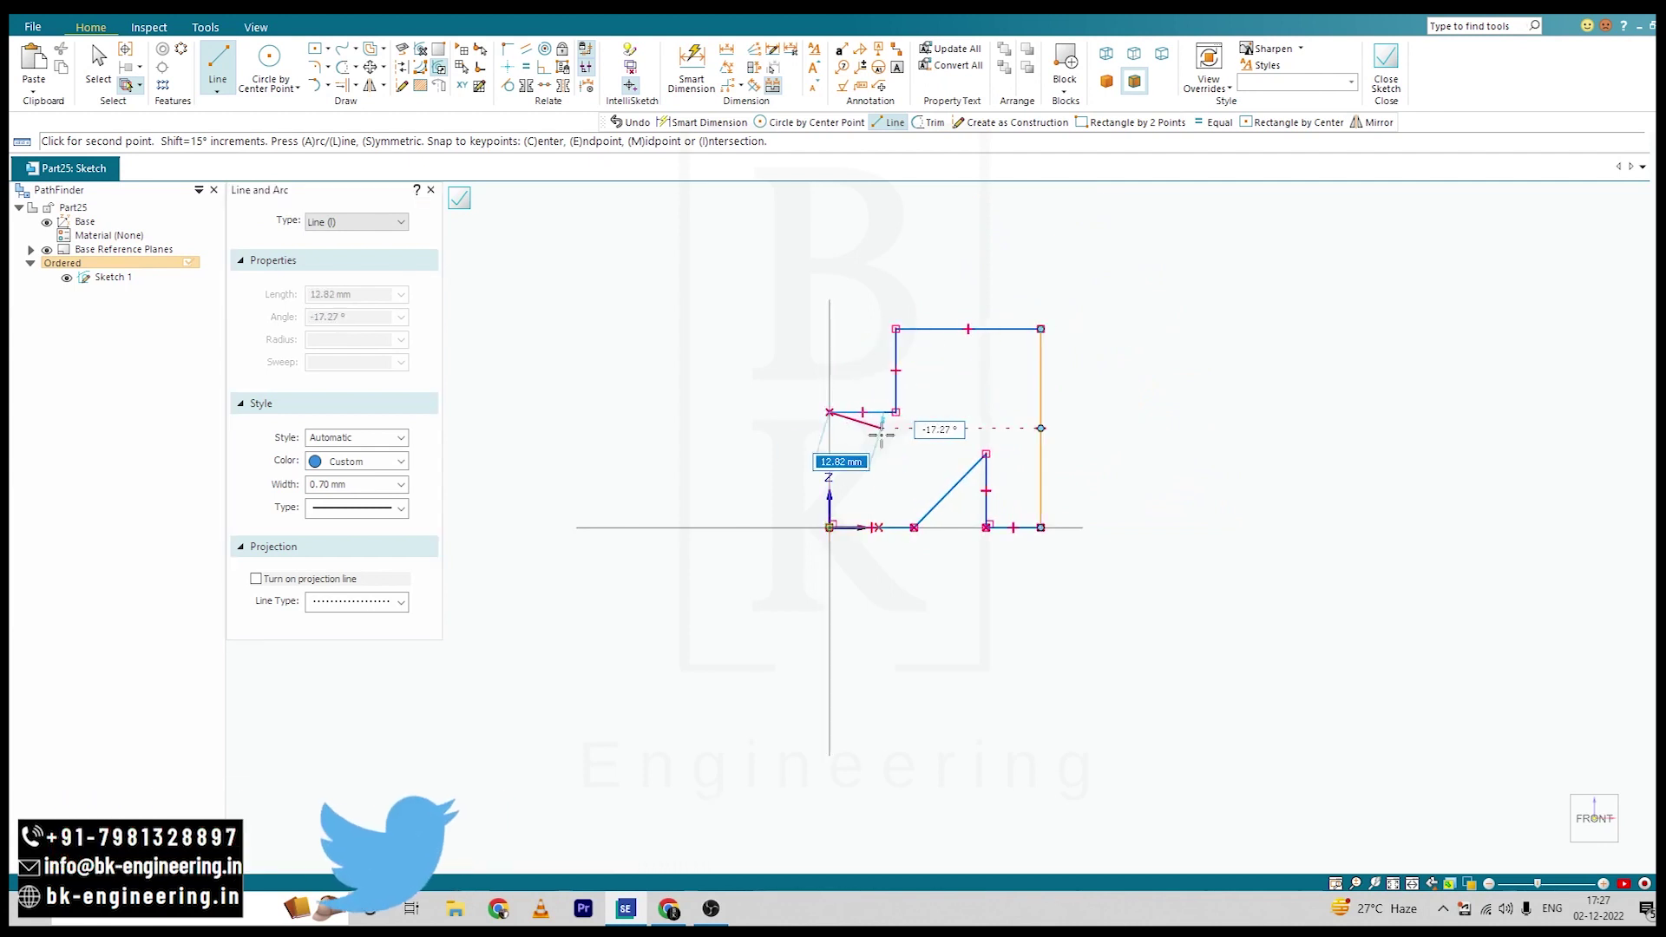
{"action": "key", "text": "Escape"}
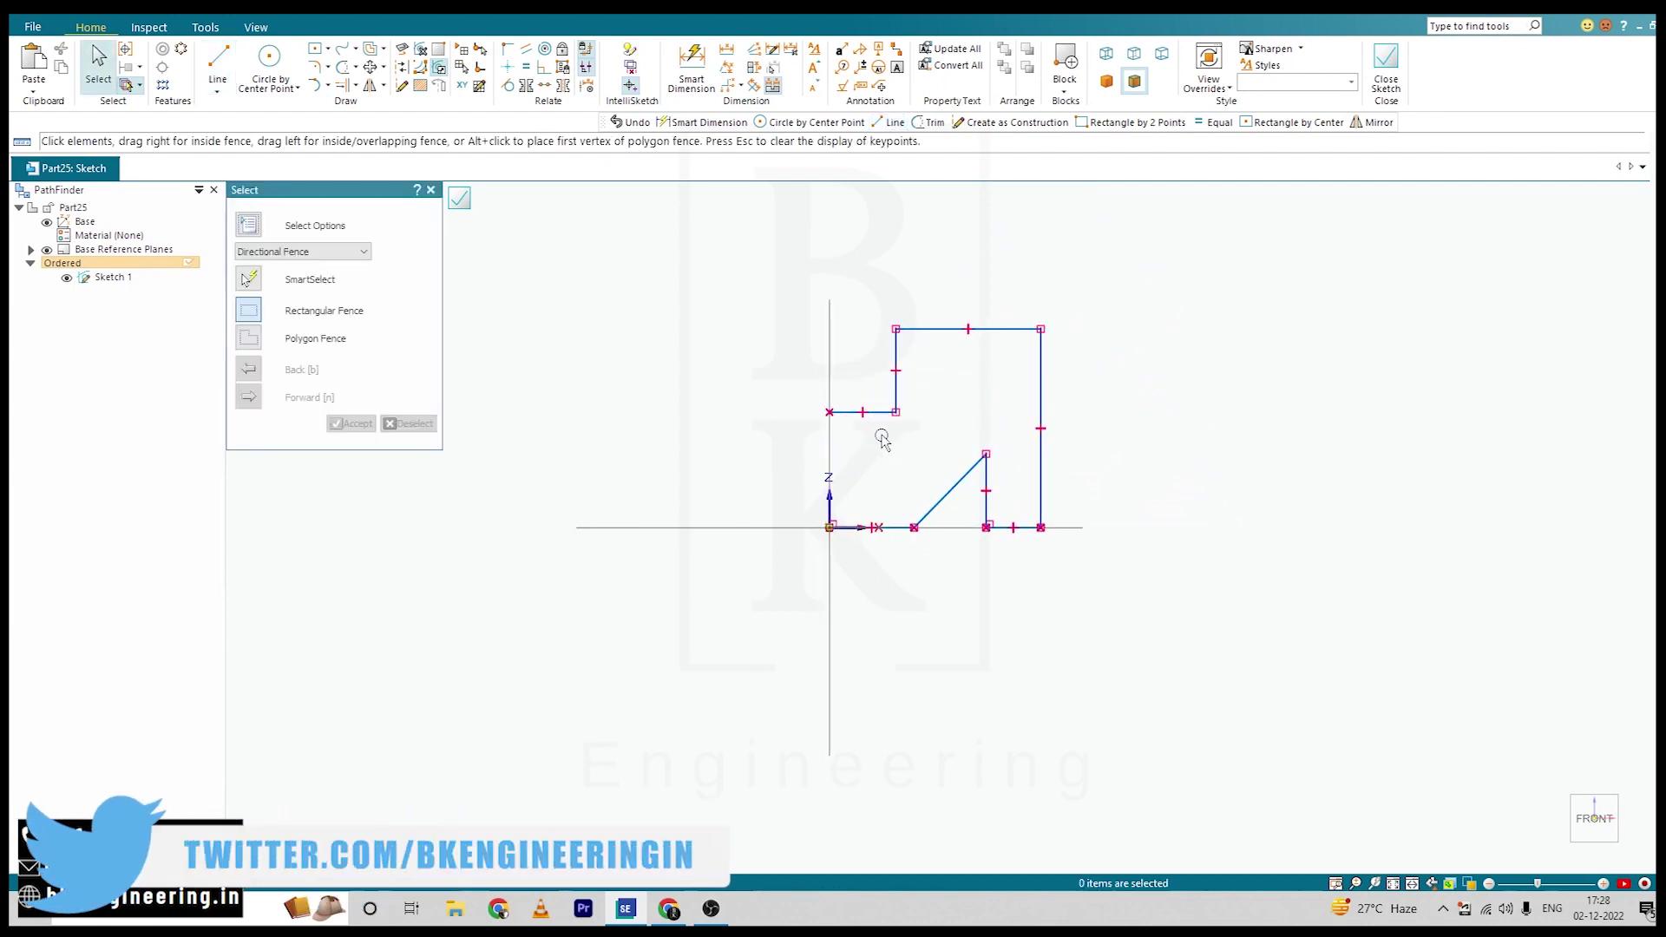
Step: Check the exercise drawing and dimension the profile's outer vertical edge to 30 mm
{"action": "key", "text": "alt+Tab"}
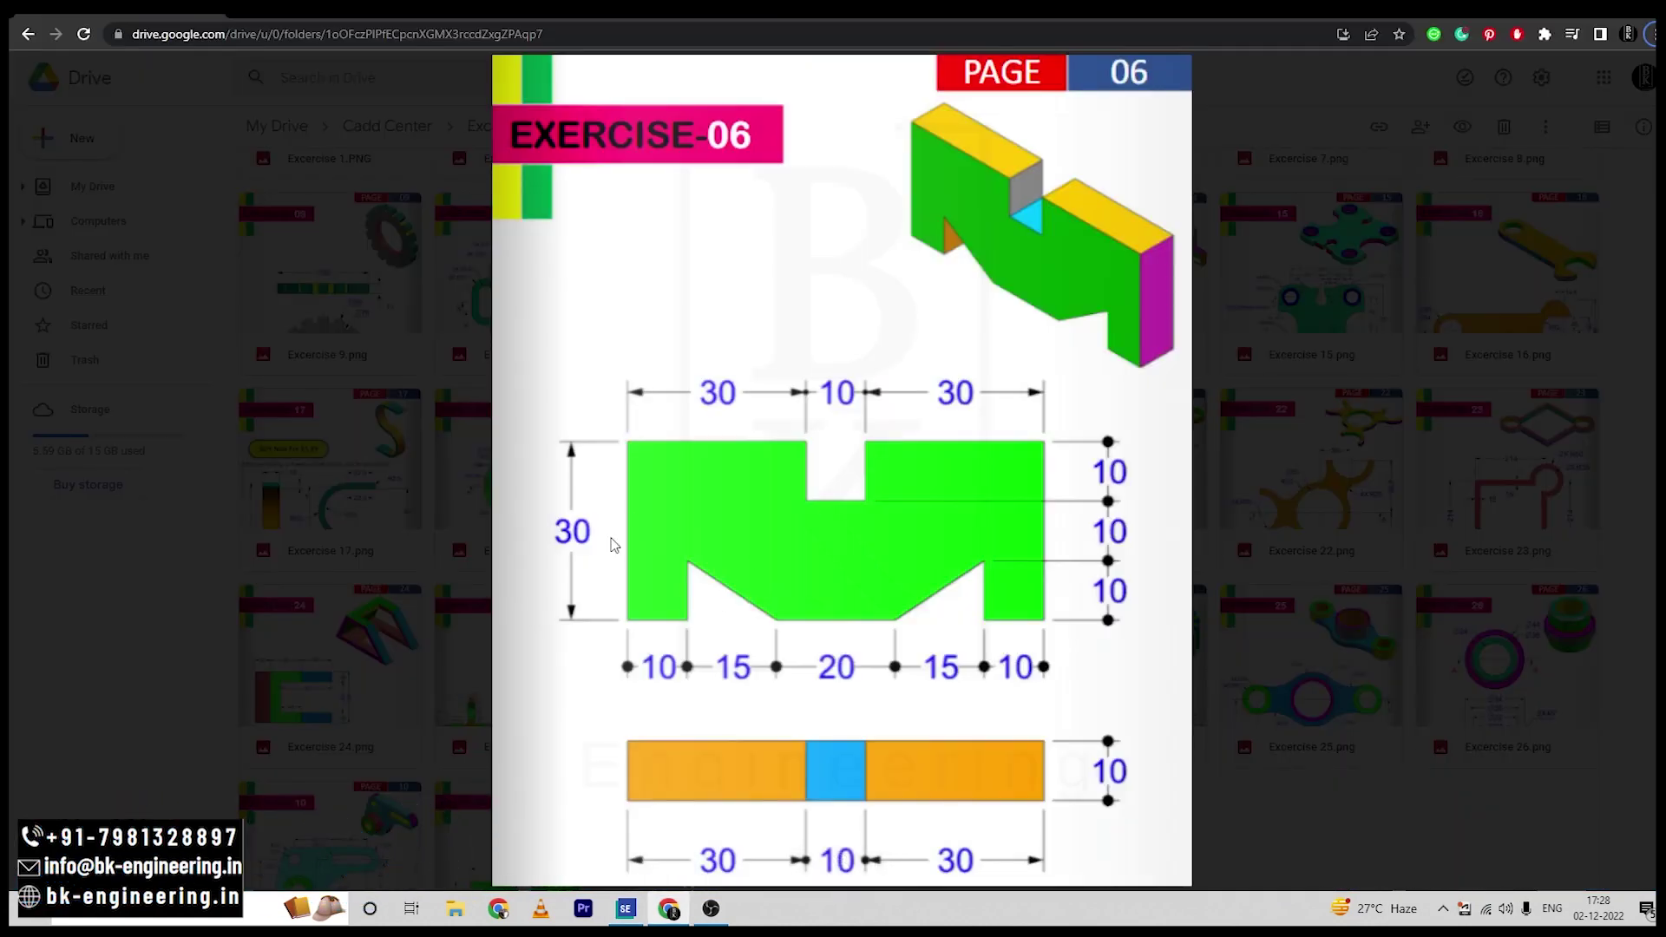
{"action": "key", "text": "alt+Tab"}
{"action": "left_click", "coordinate": [850, 122]}
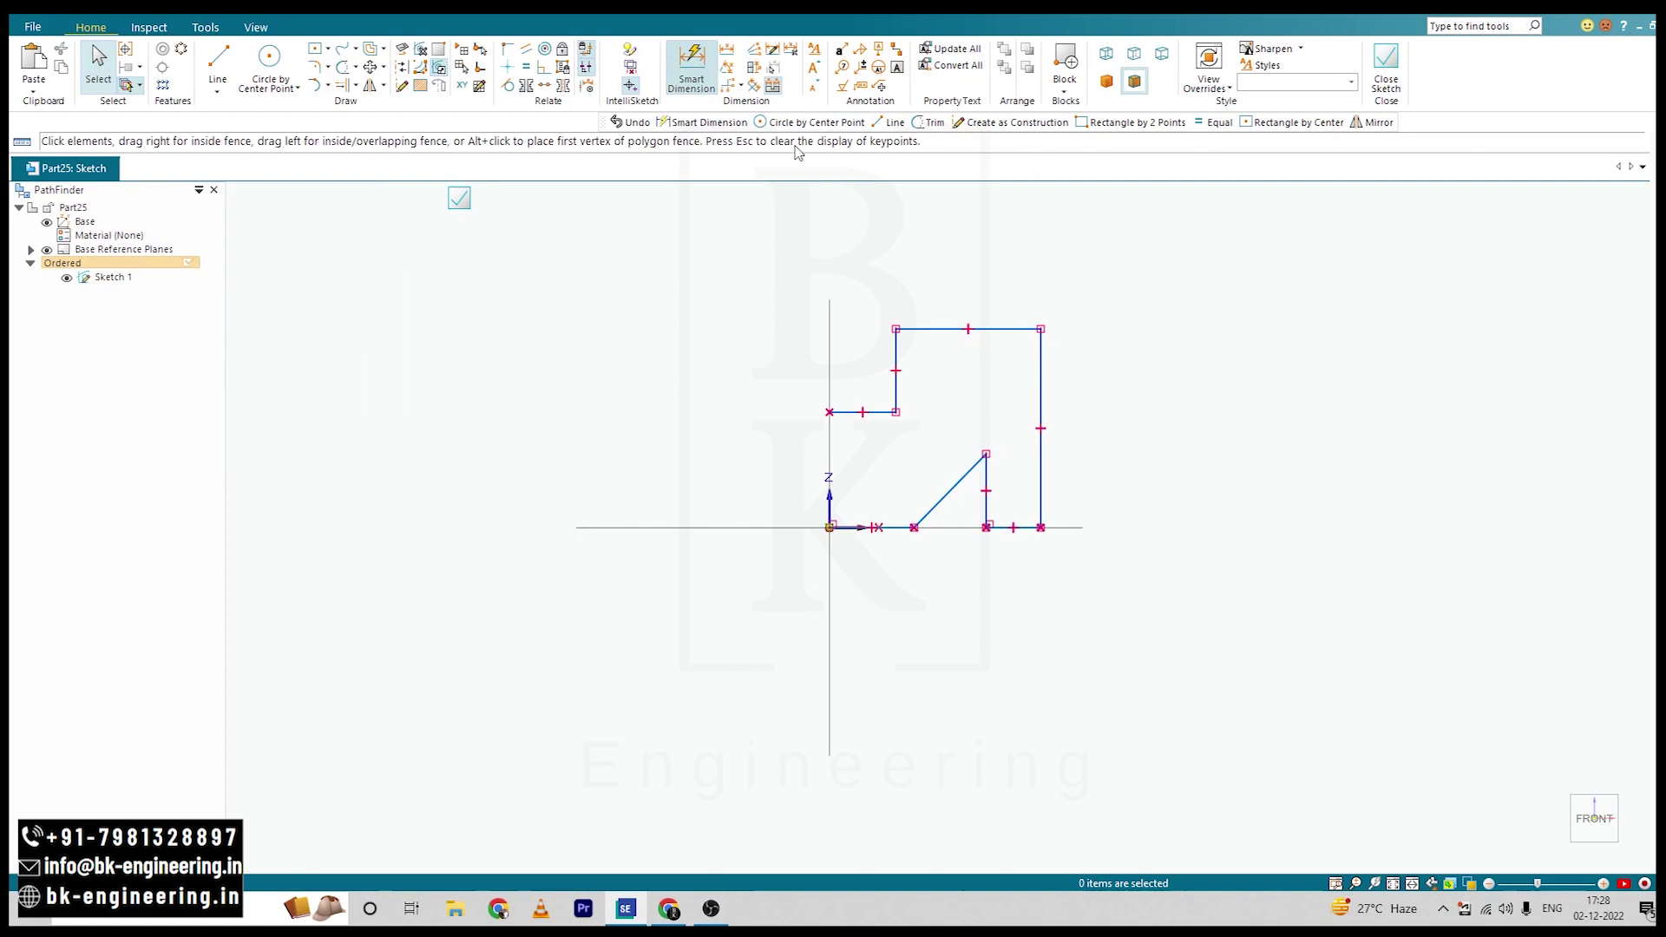
{"action": "left_click", "coordinate": [1039, 412]}
{"action": "left_click", "coordinate": [1140, 431]}
{"action": "type", "text": "3"}
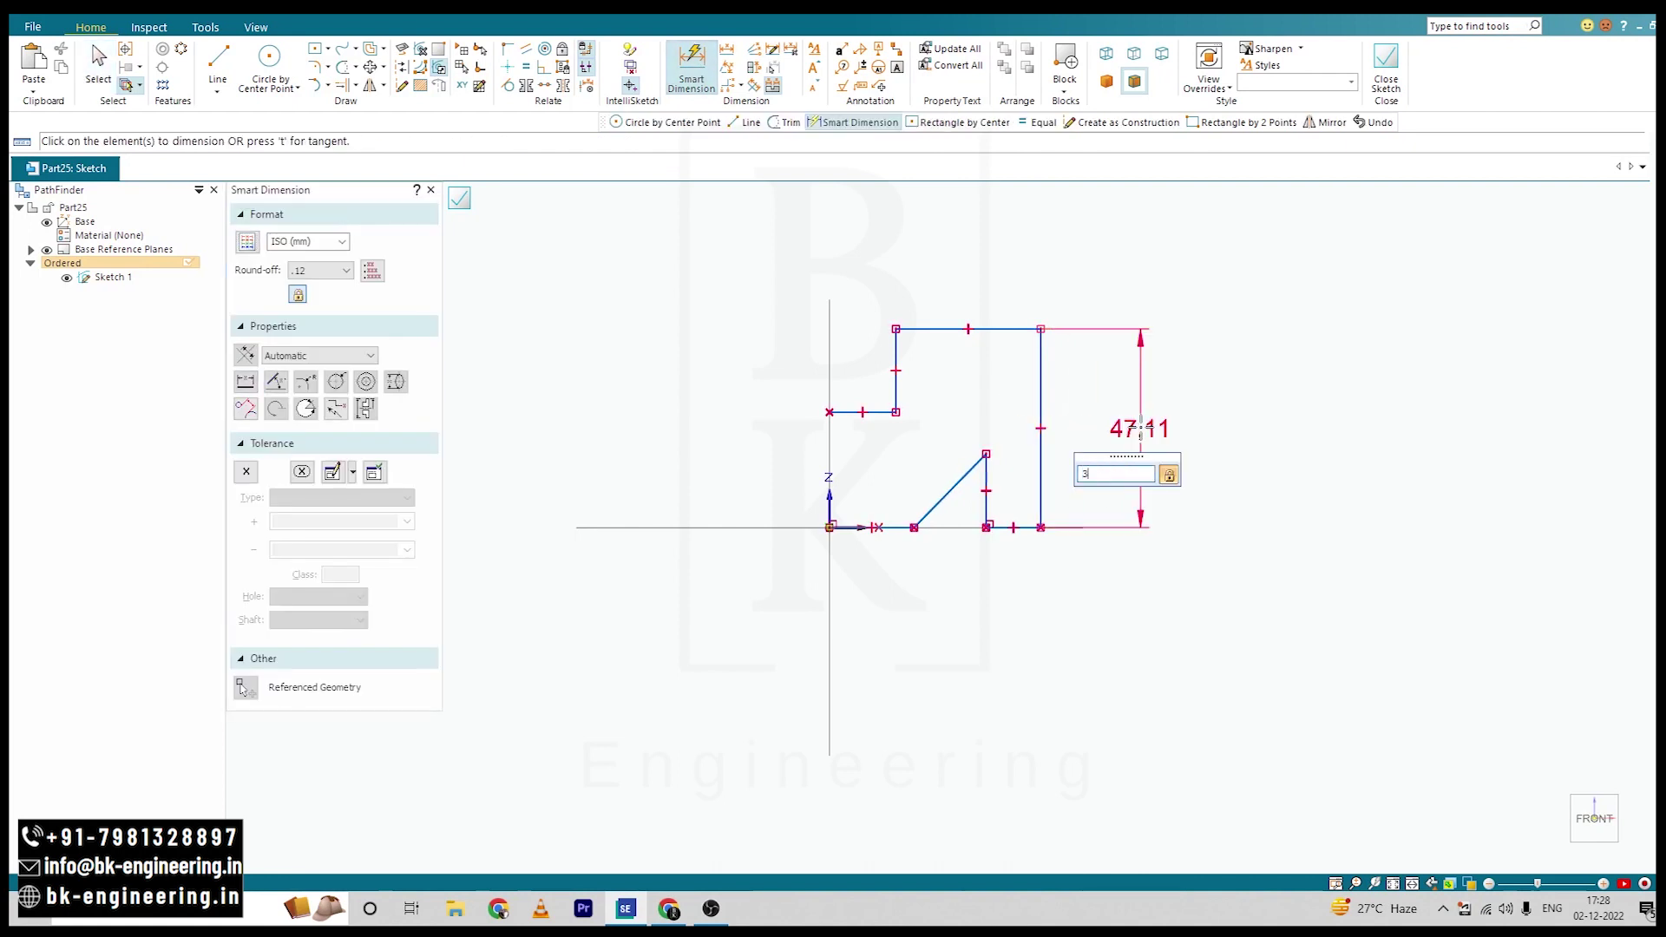
{"action": "type", "text": "0"}
{"action": "key", "text": "Return"}
Step: Consult the exercise drawing and dimension the depth of the upper notch to 10 mm
{"action": "key", "text": "alt+Tab"}
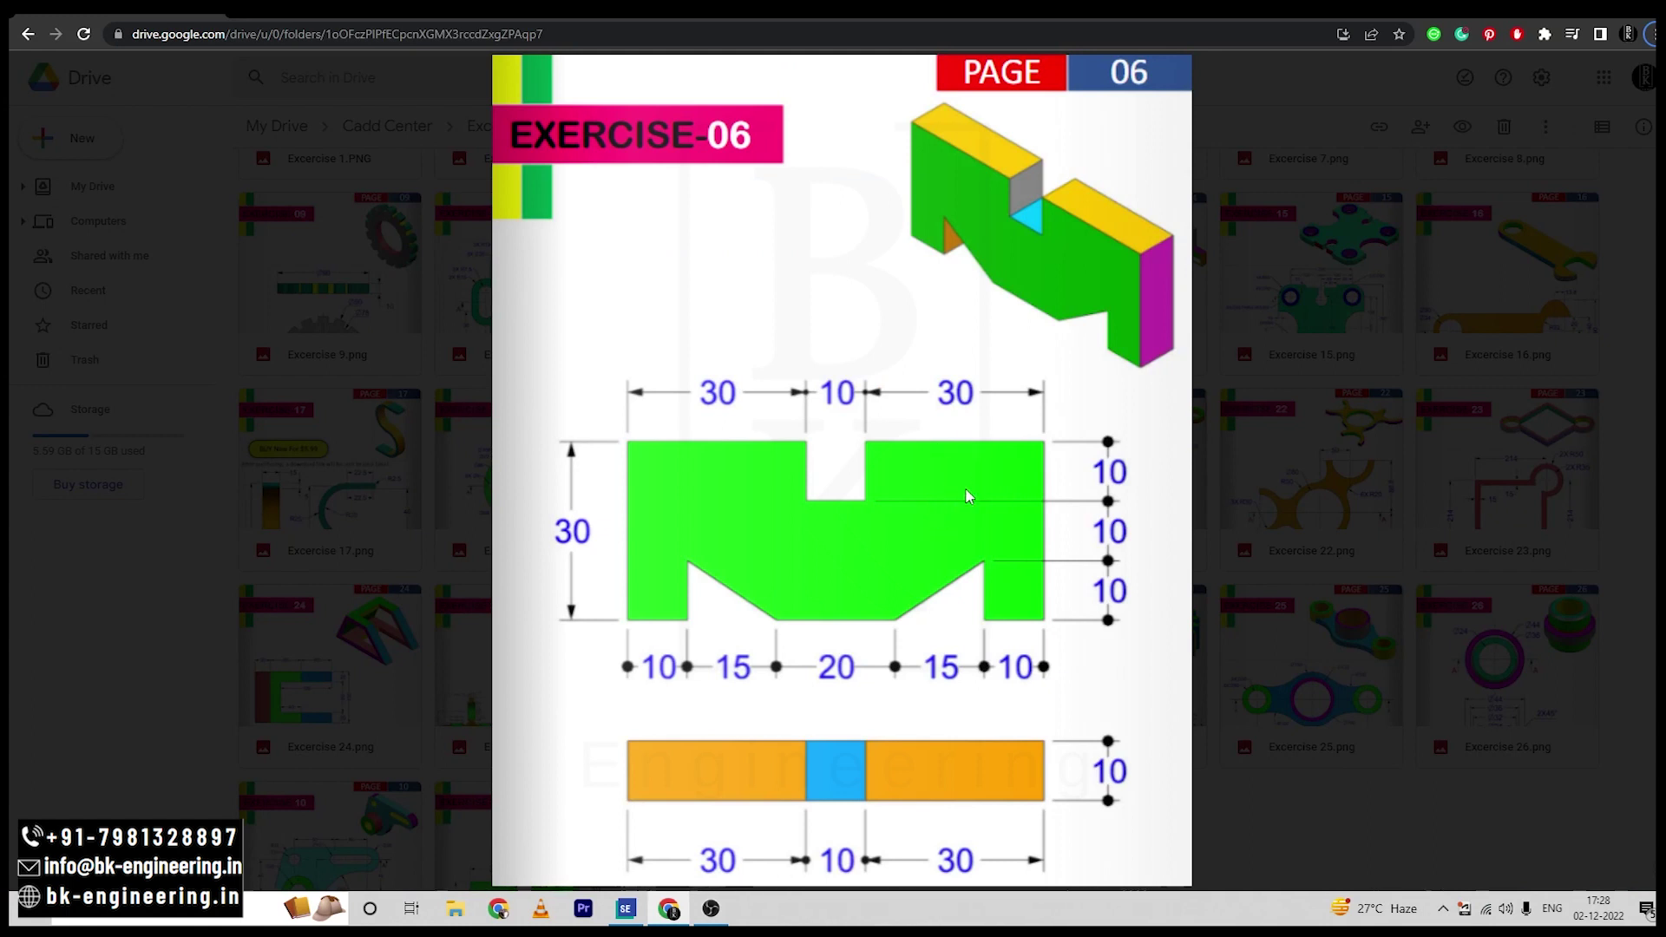
{"action": "key", "text": "alt+Tab"}
{"action": "scroll", "coordinate": [897, 431], "scroll_direction": "up", "scroll_amount": 5}
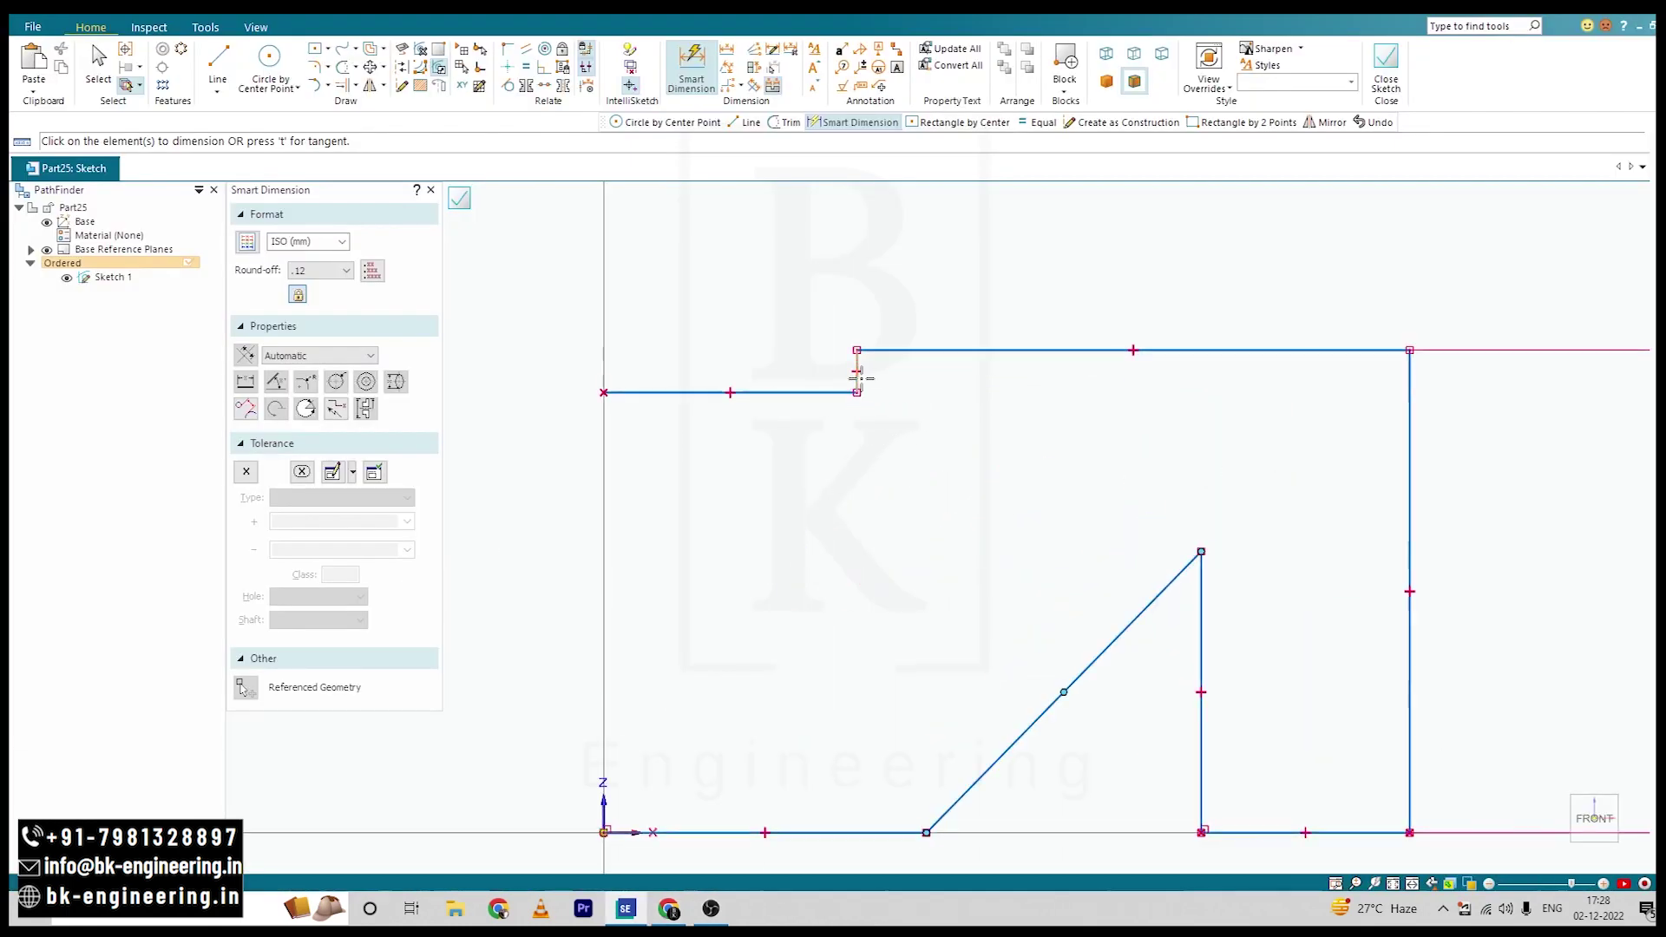
{"action": "left_click", "coordinate": [857, 373]}
{"action": "left_click", "coordinate": [1487, 388]}
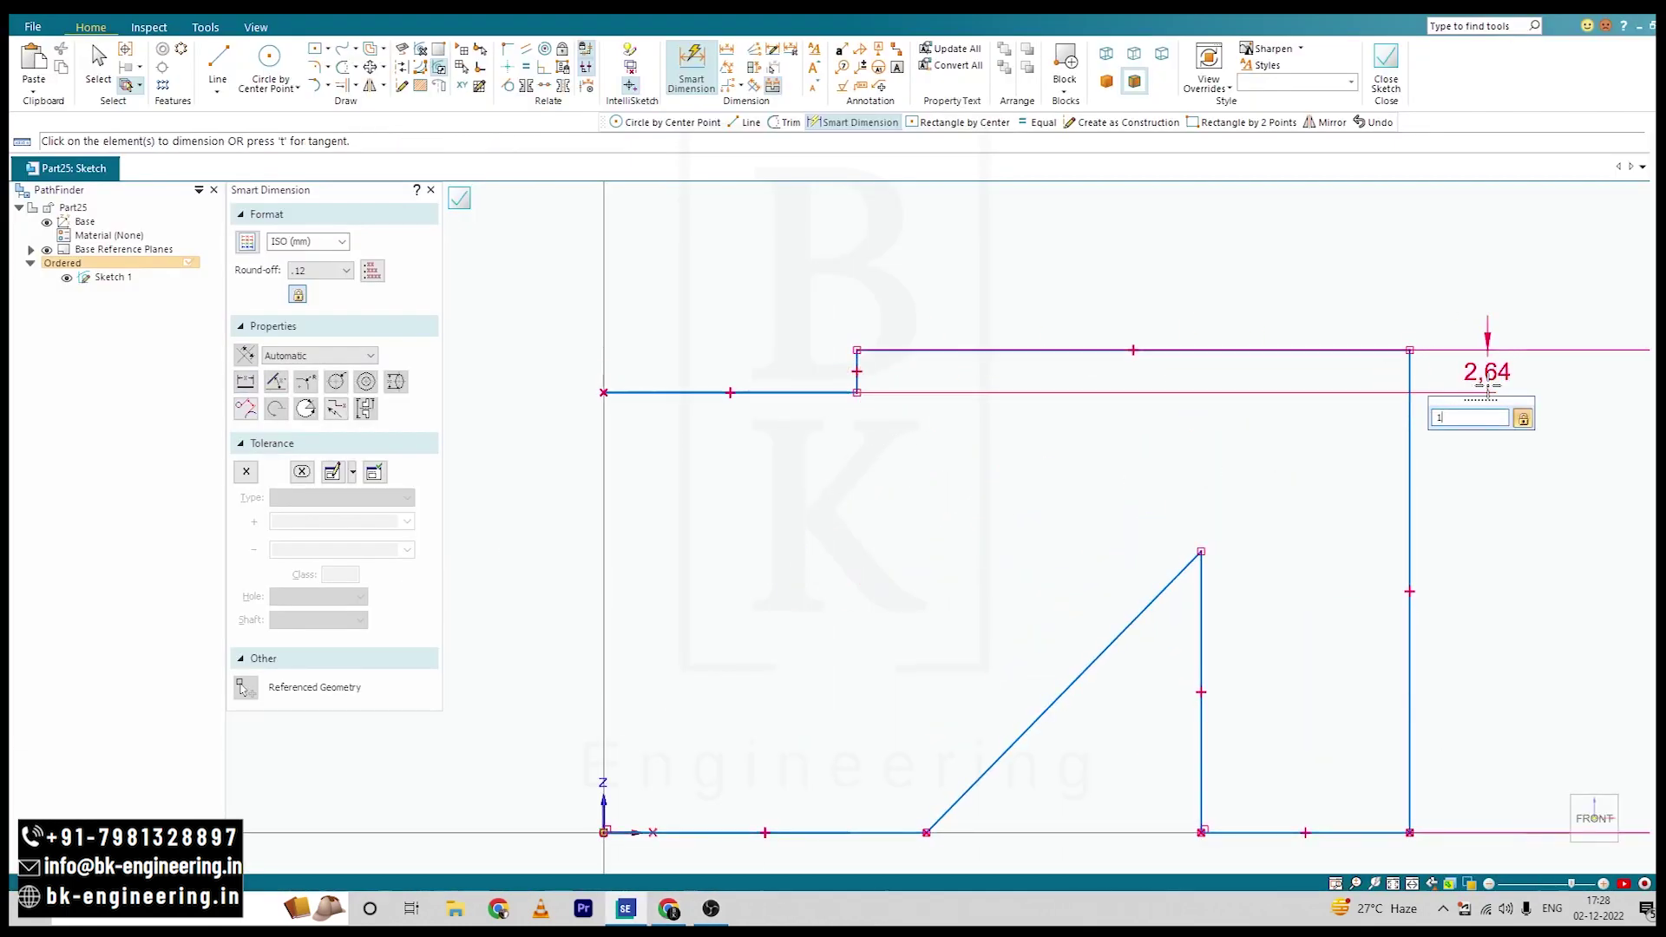
{"action": "key", "text": "Return"}
{"action": "scroll", "coordinate": [867, 473], "scroll_direction": "down", "scroll_amount": 5}
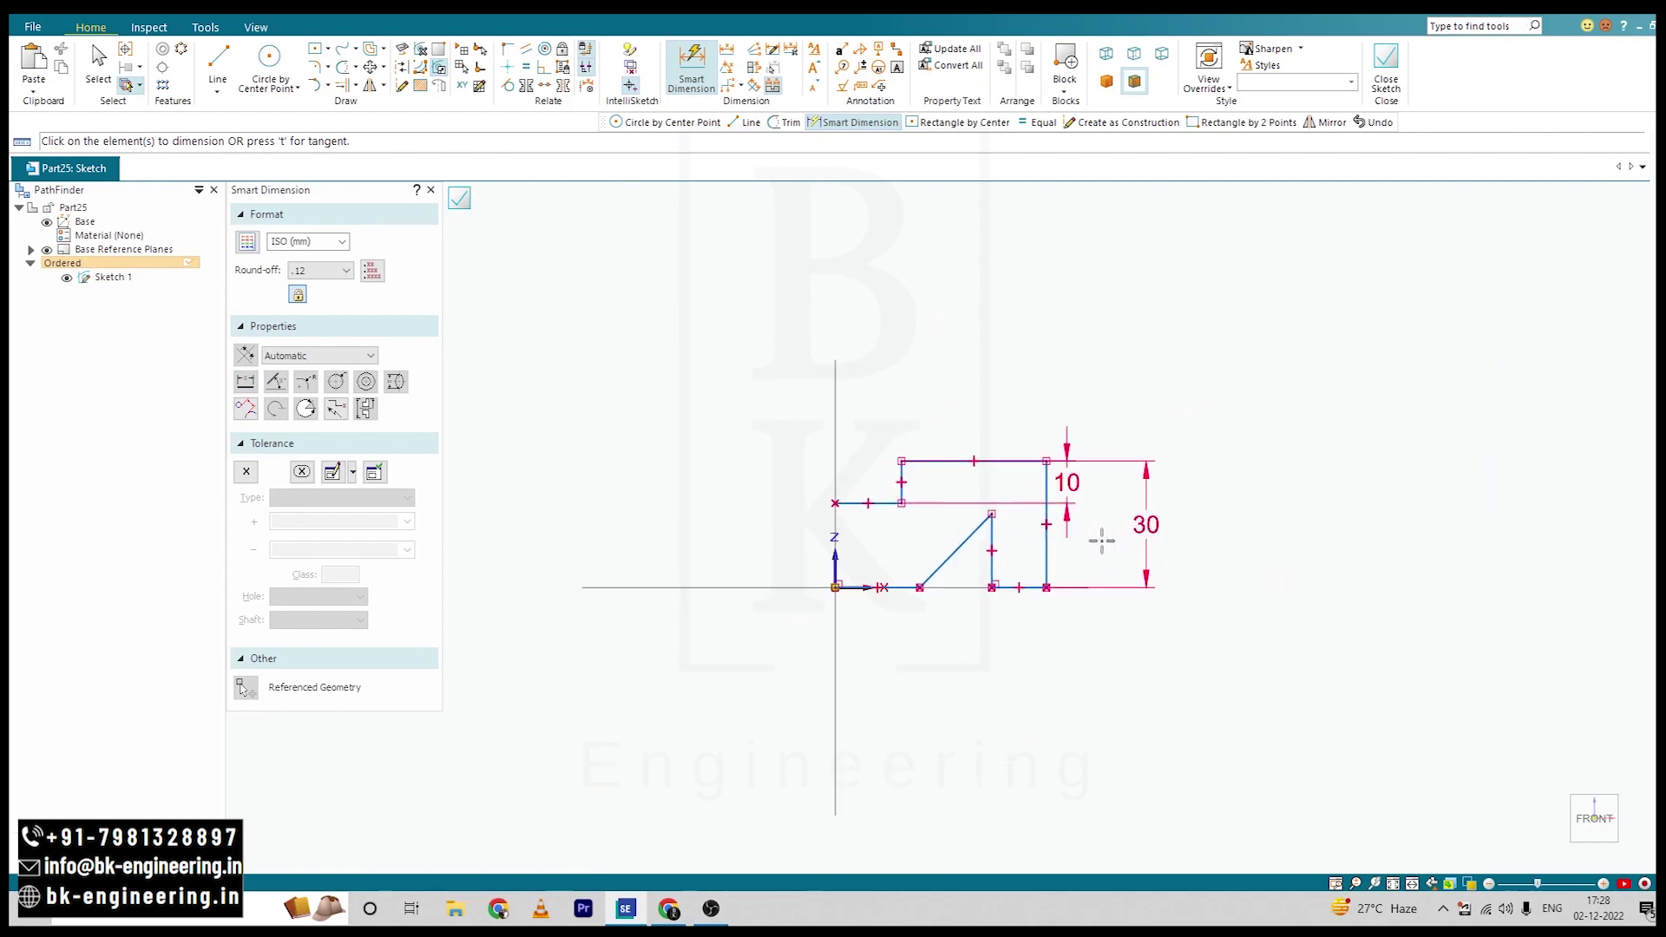
Step: Consult the exercise drawing and dimension the short outer base line of the profile to 10 mm
{"action": "key", "text": "alt+Tab"}
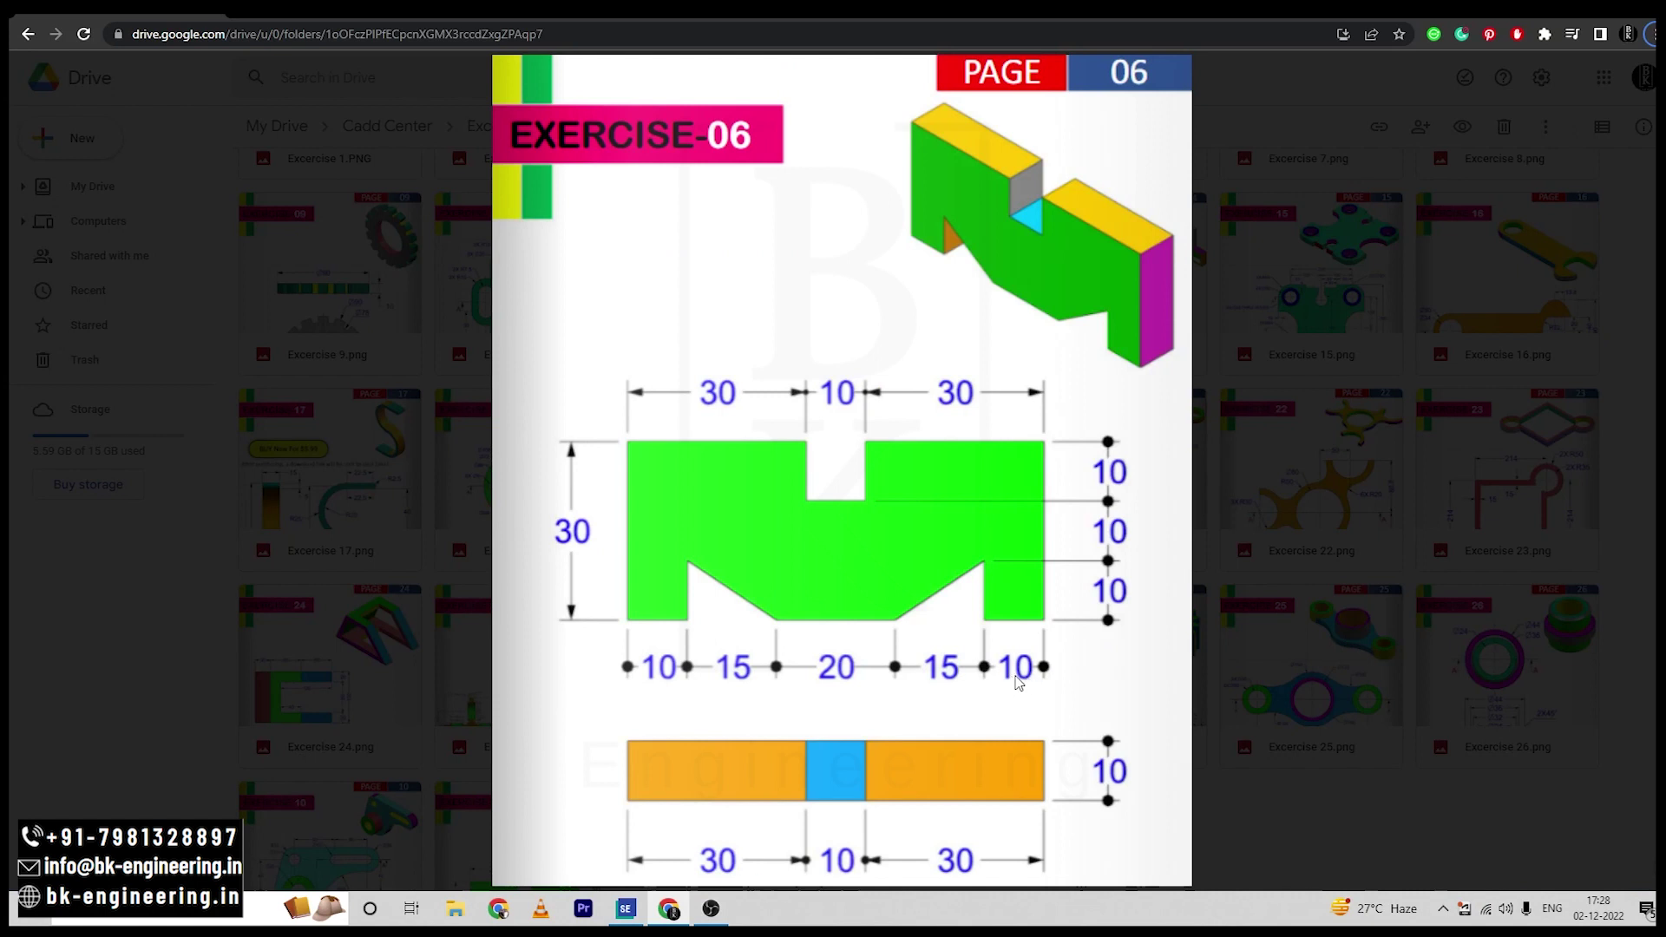
{"action": "key", "text": "alt+Tab"}
{"action": "left_click", "coordinate": [1006, 589]}
{"action": "left_click", "coordinate": [1024, 655]}
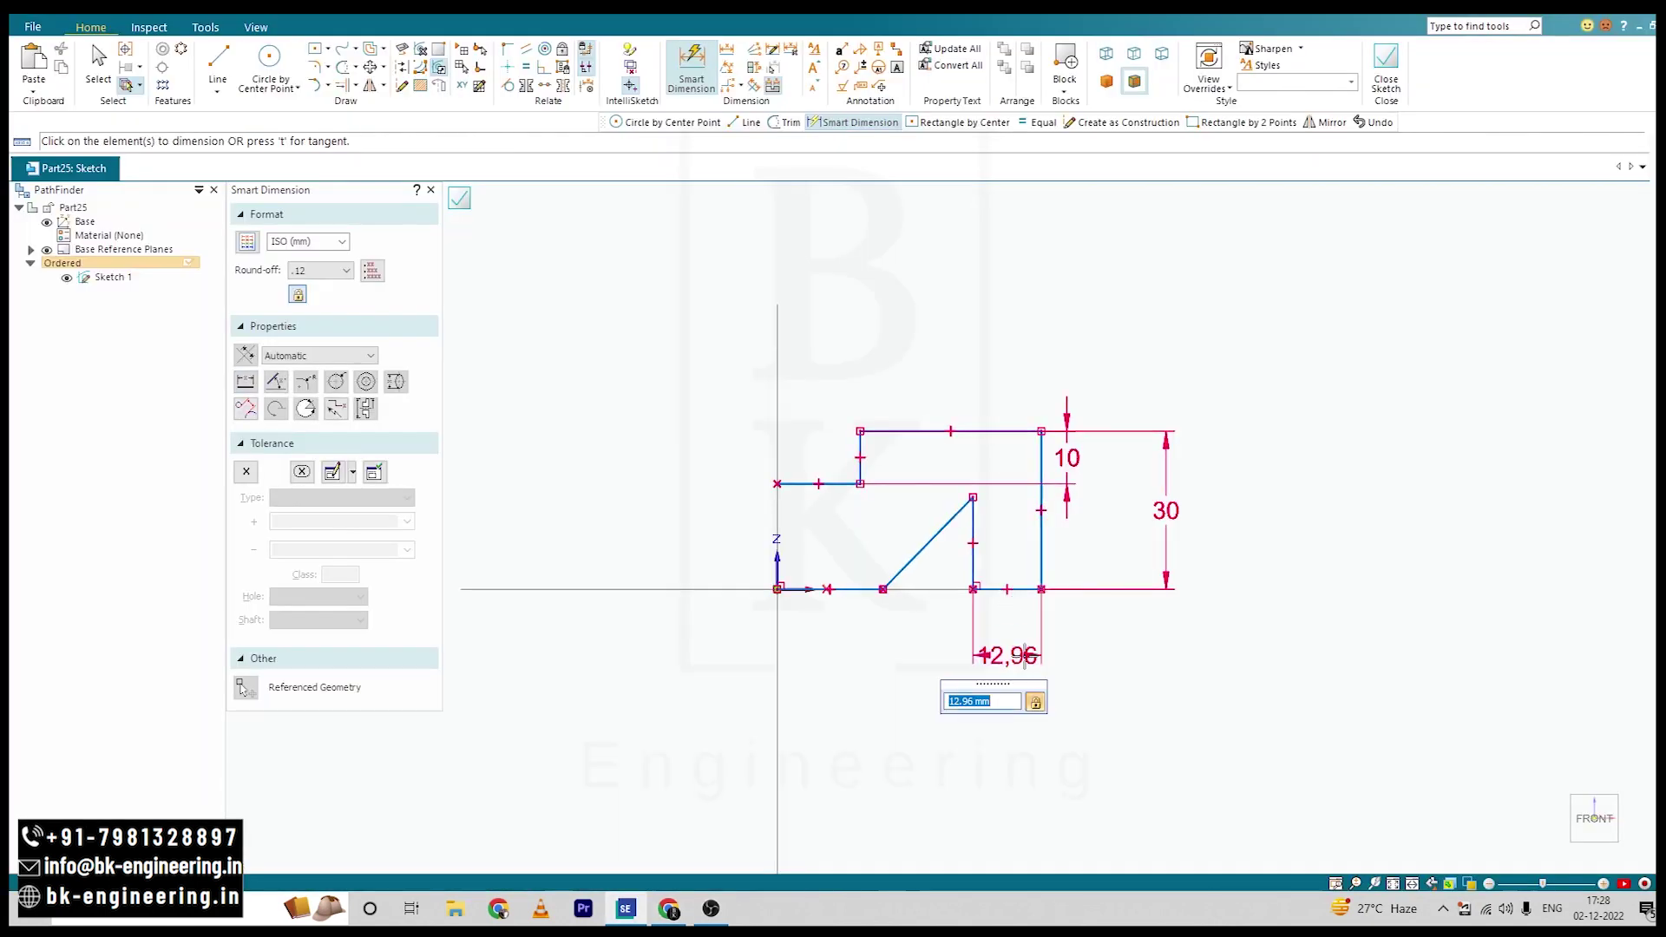
{"action": "type", "text": "10"}
{"action": "key", "text": "Return"}
Step: Dimension the horizontal width of the angled lower cut-out to 15 mm
{"action": "left_click", "coordinate": [989, 589]}
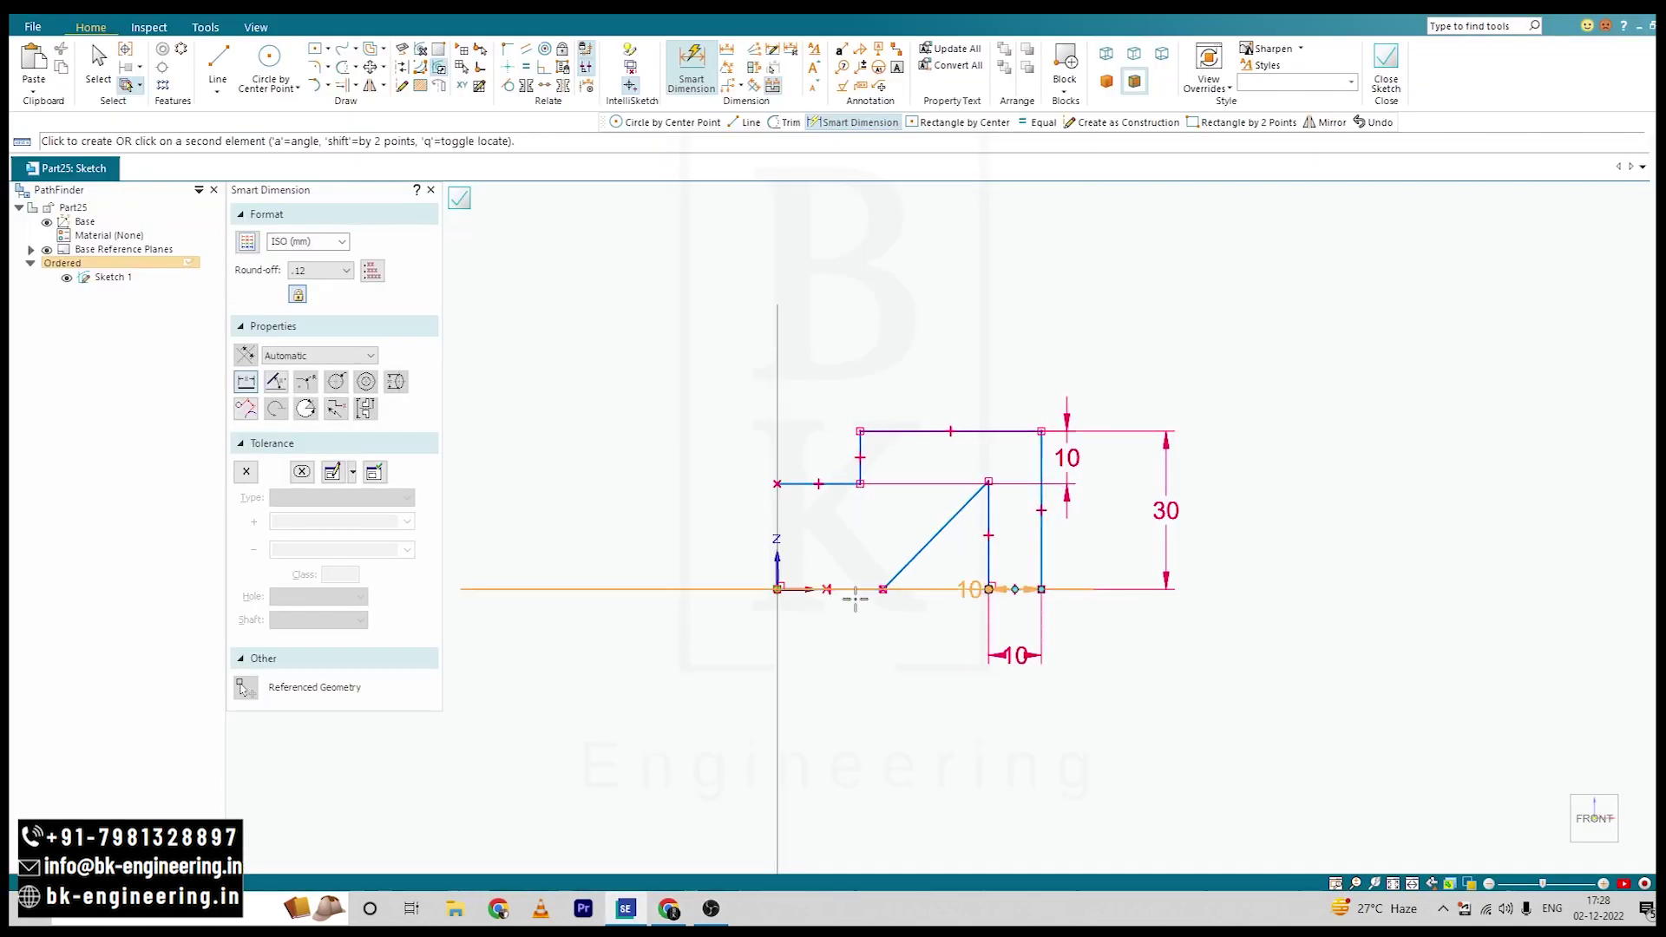
{"action": "left_click", "coordinate": [883, 590]}
{"action": "left_click", "coordinate": [936, 691]}
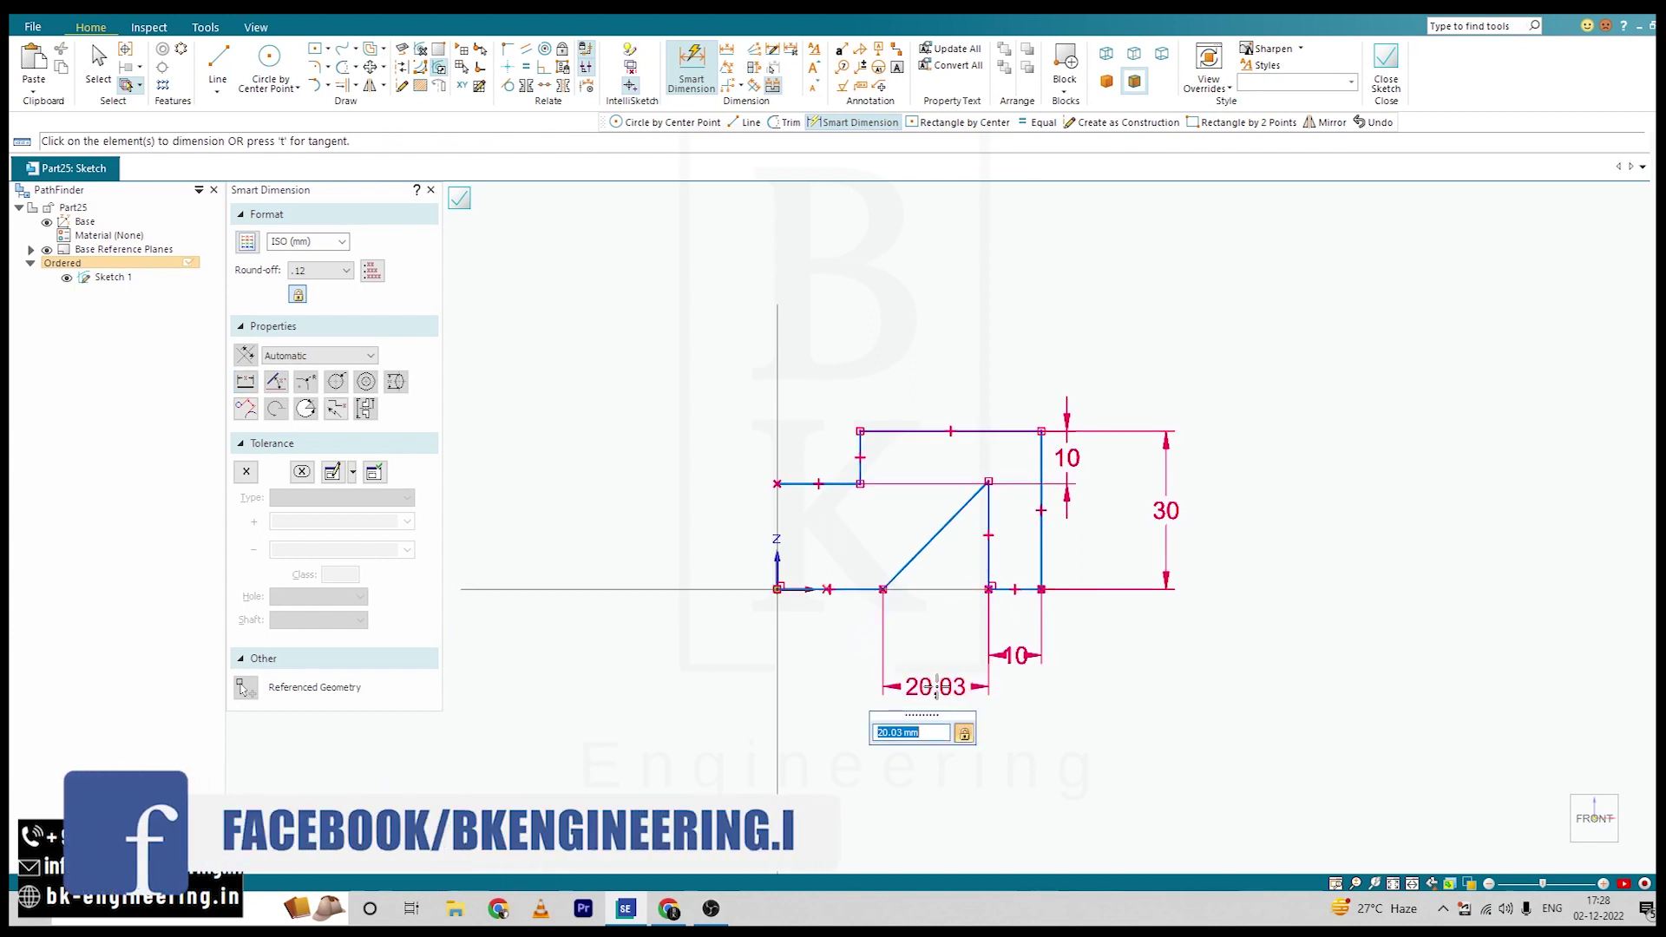
{"action": "key", "text": "Return"}
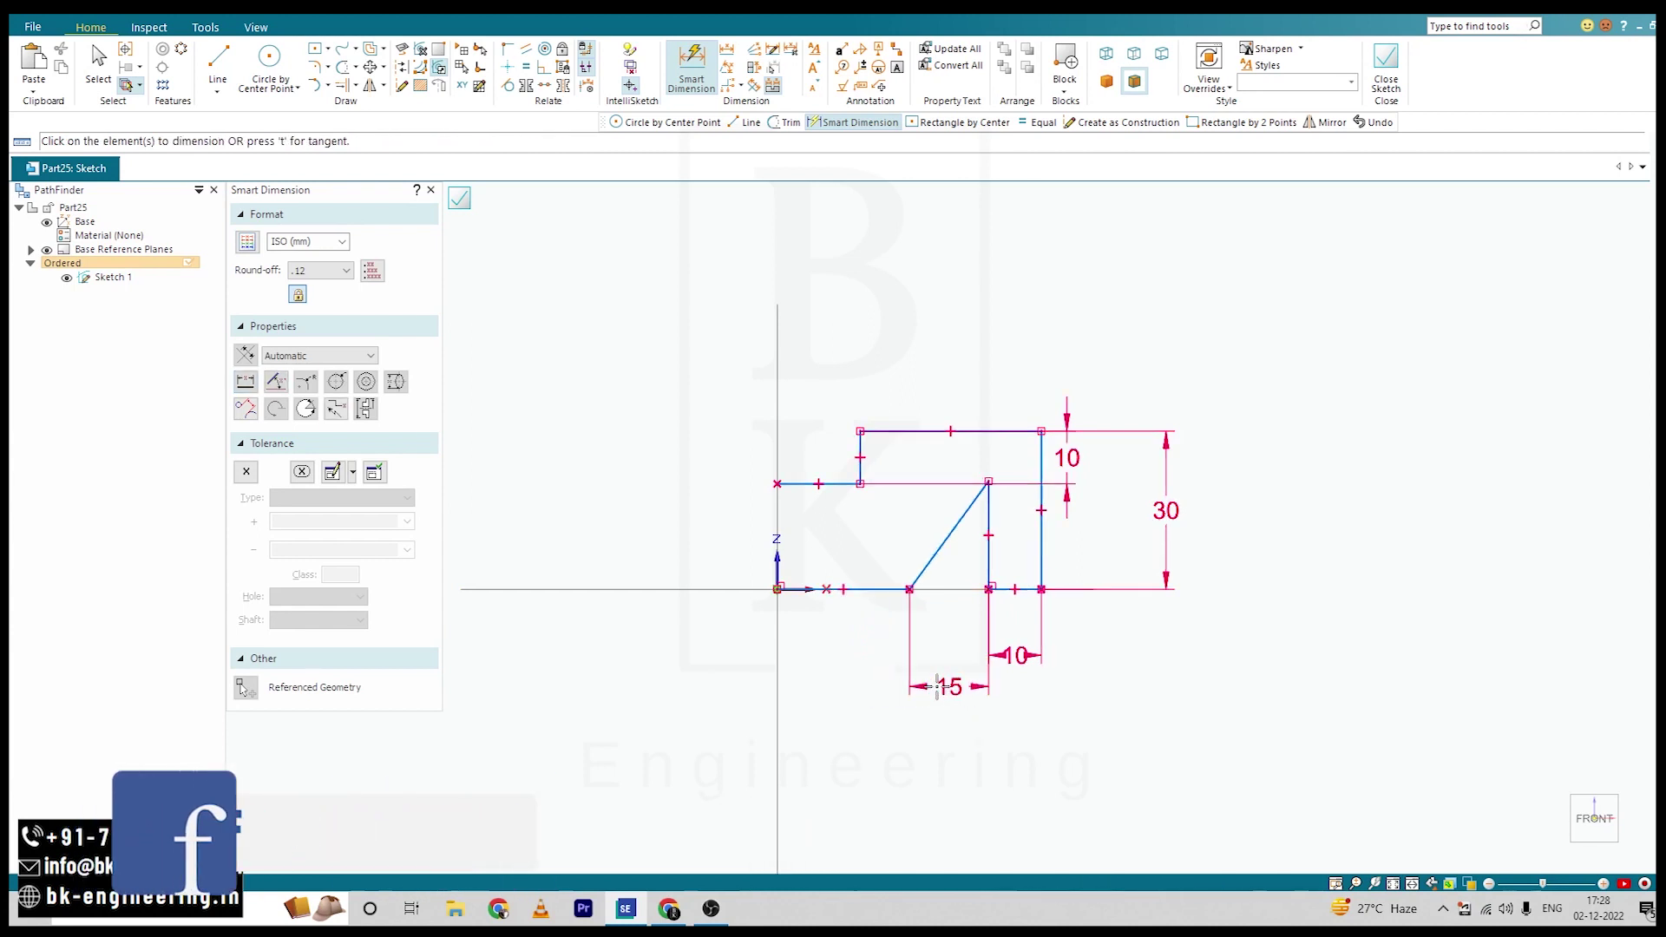
Step: Check the notch in the exercise drawing and dimension its half-width from the vertical axis to 5 mm
{"action": "key", "text": "alt+Tab"}
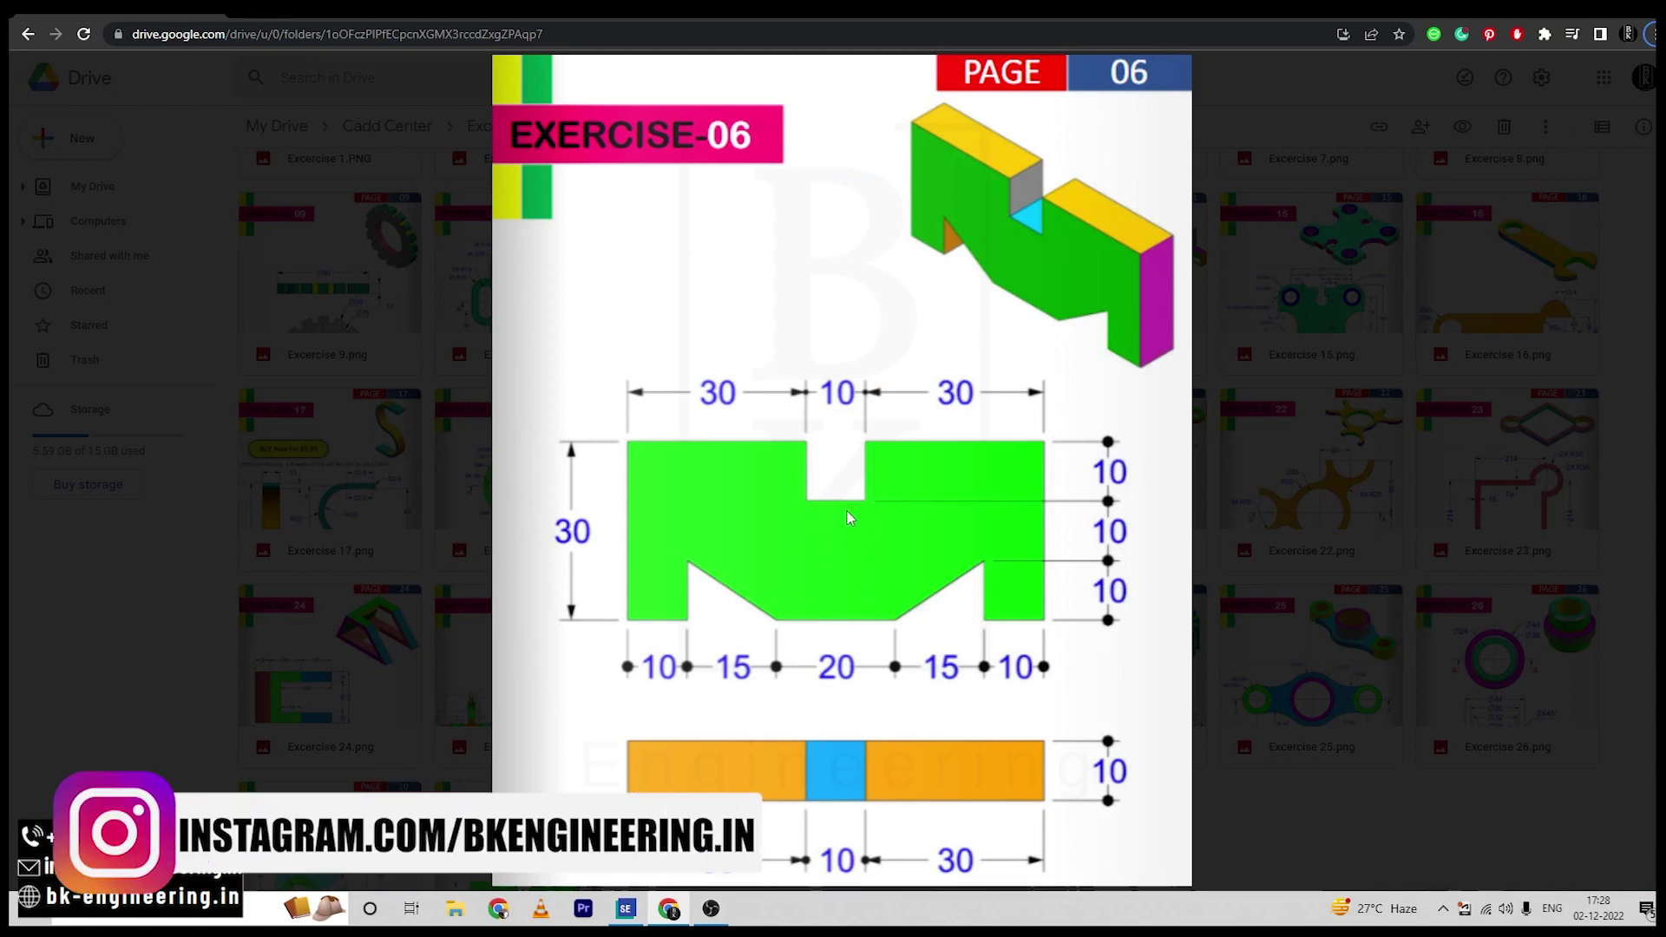
{"action": "key", "text": "alt+Tab"}
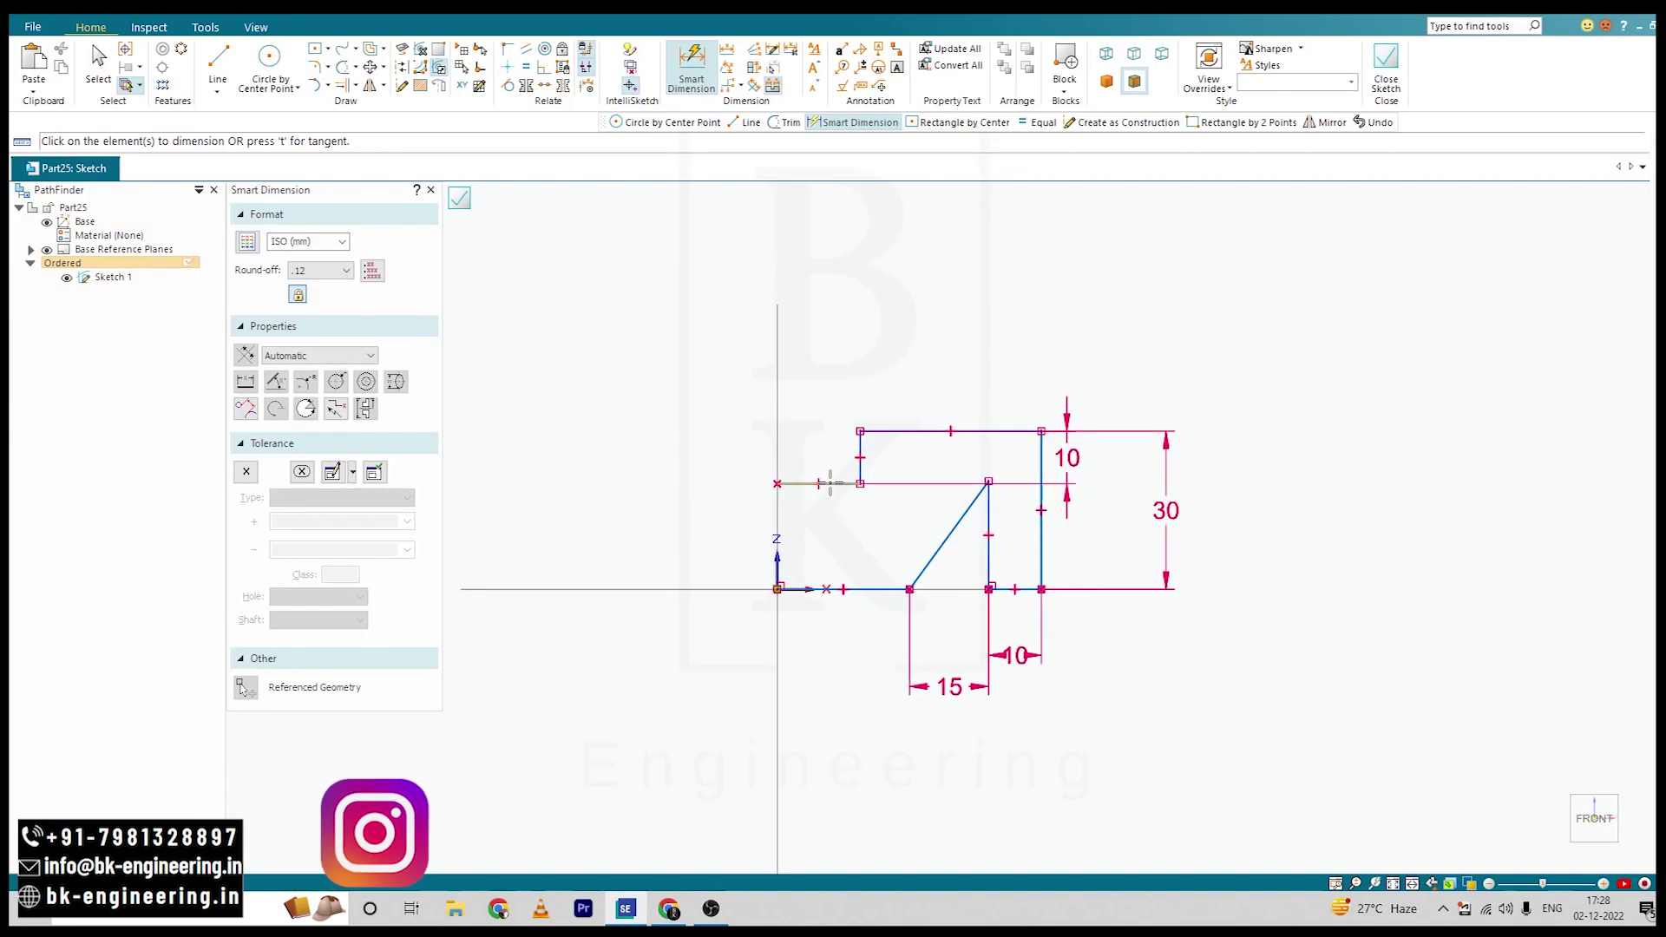
{"action": "left_click", "coordinate": [815, 483]}
{"action": "left_click", "coordinate": [828, 393]}
{"action": "type", "text": "5"}
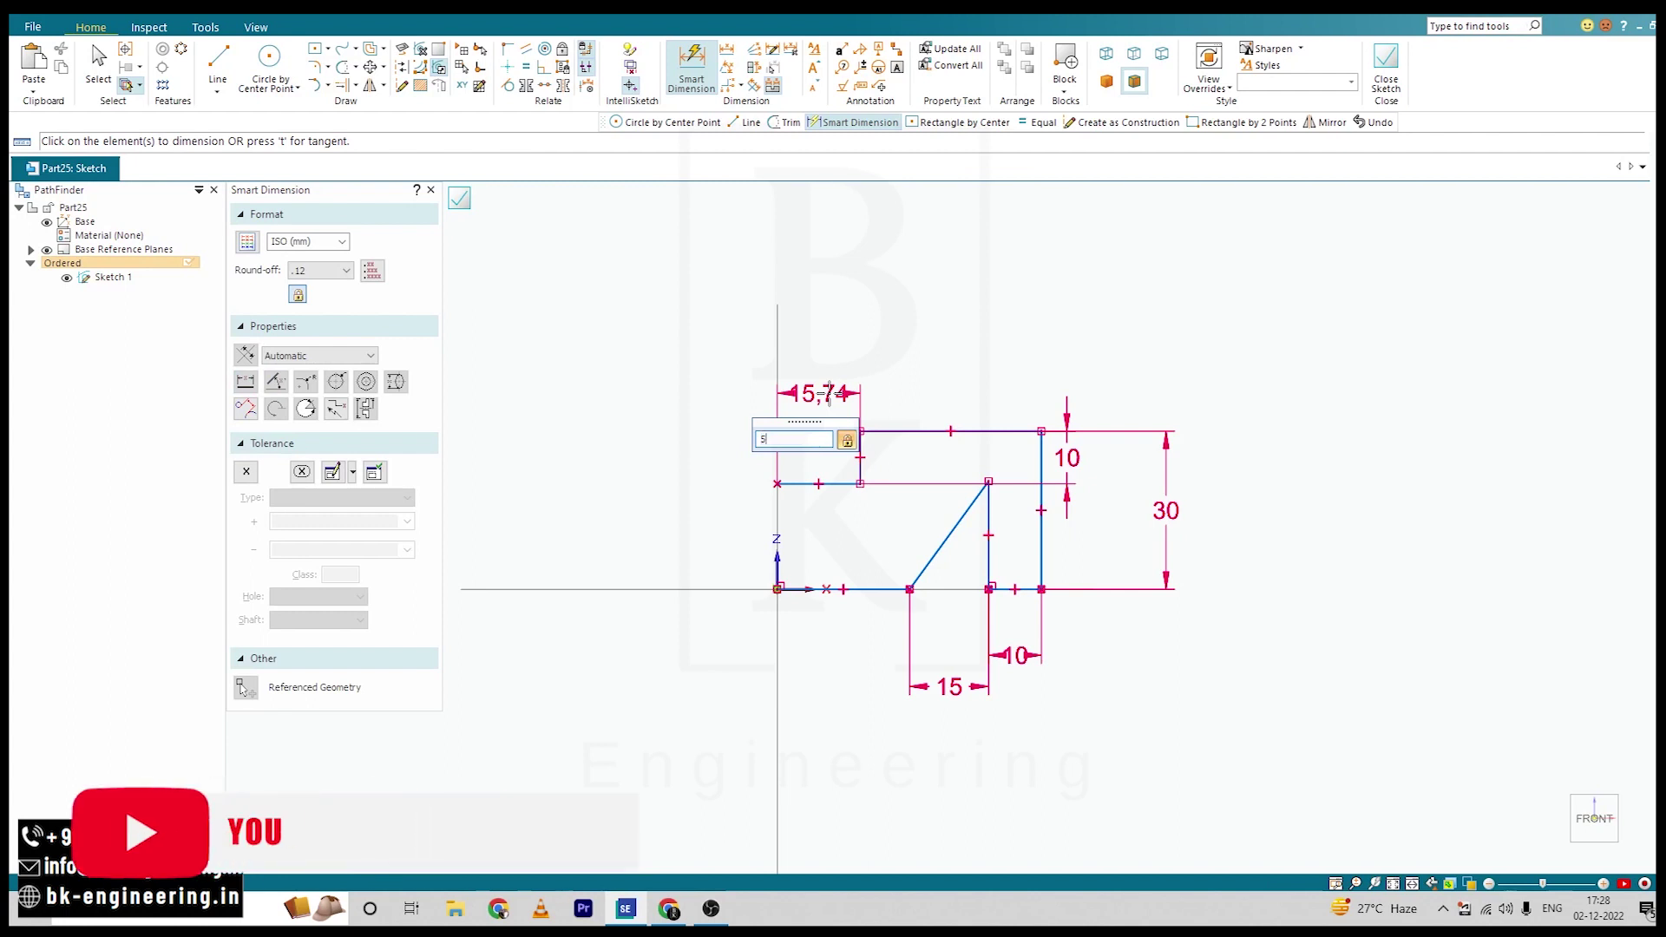
{"action": "key", "text": "Return"}
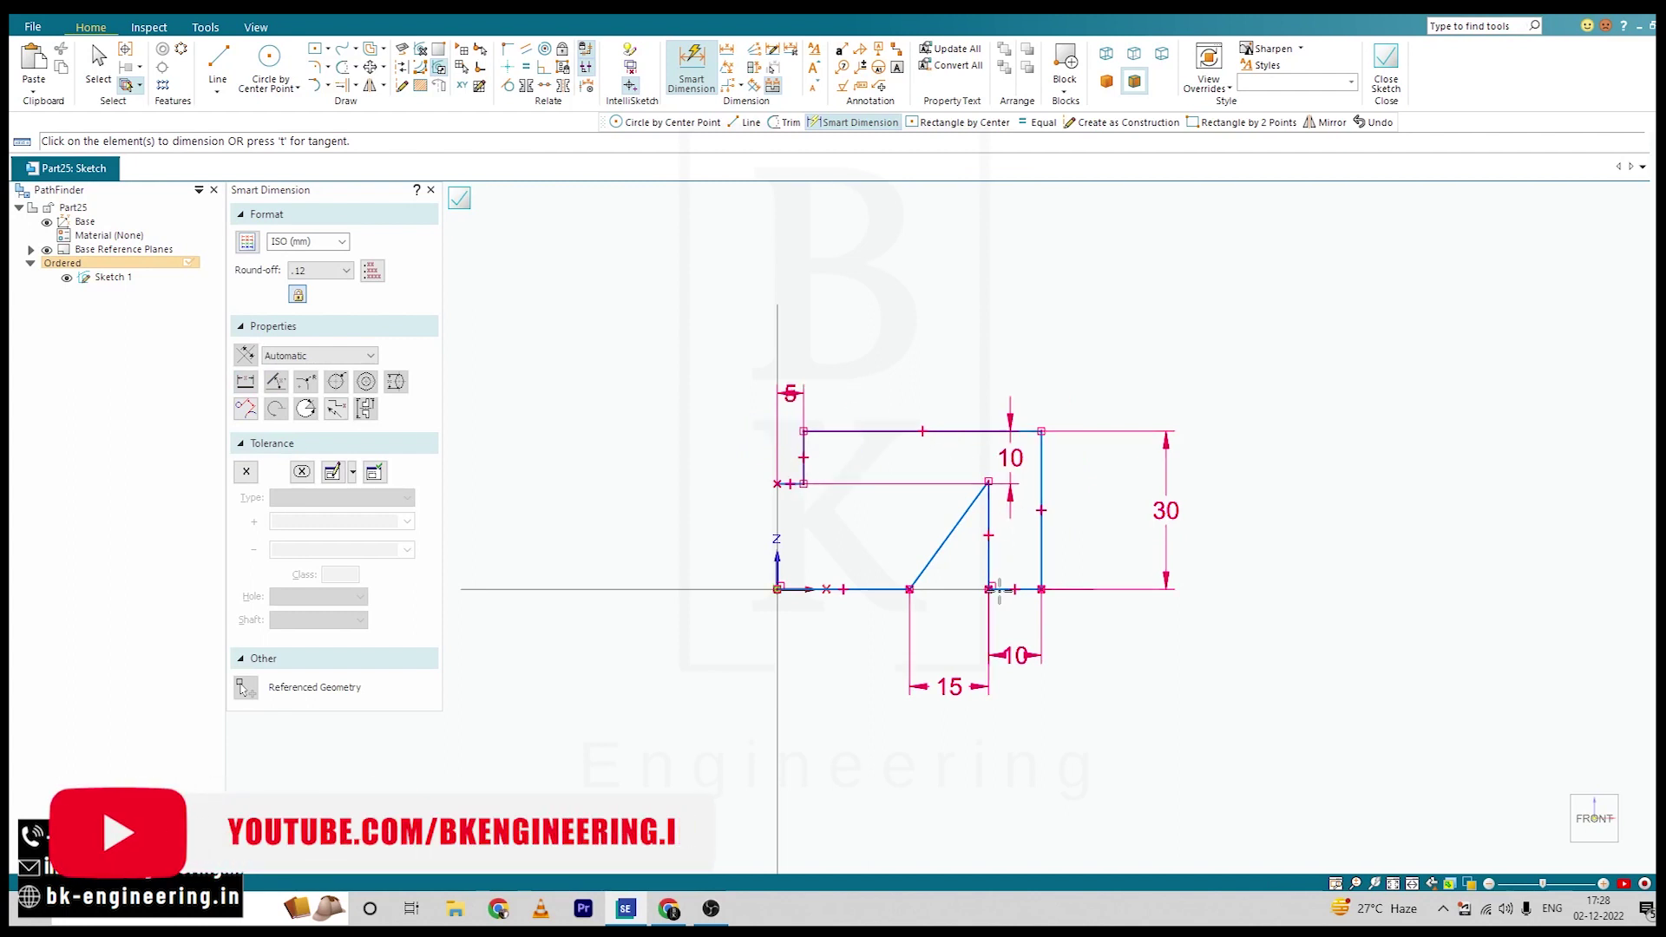
Step: Dimension the vertical edge of the angled lower cut-out to 10 mm and switch to the exercise drawing in the browser
{"action": "left_click", "coordinate": [989, 512]}
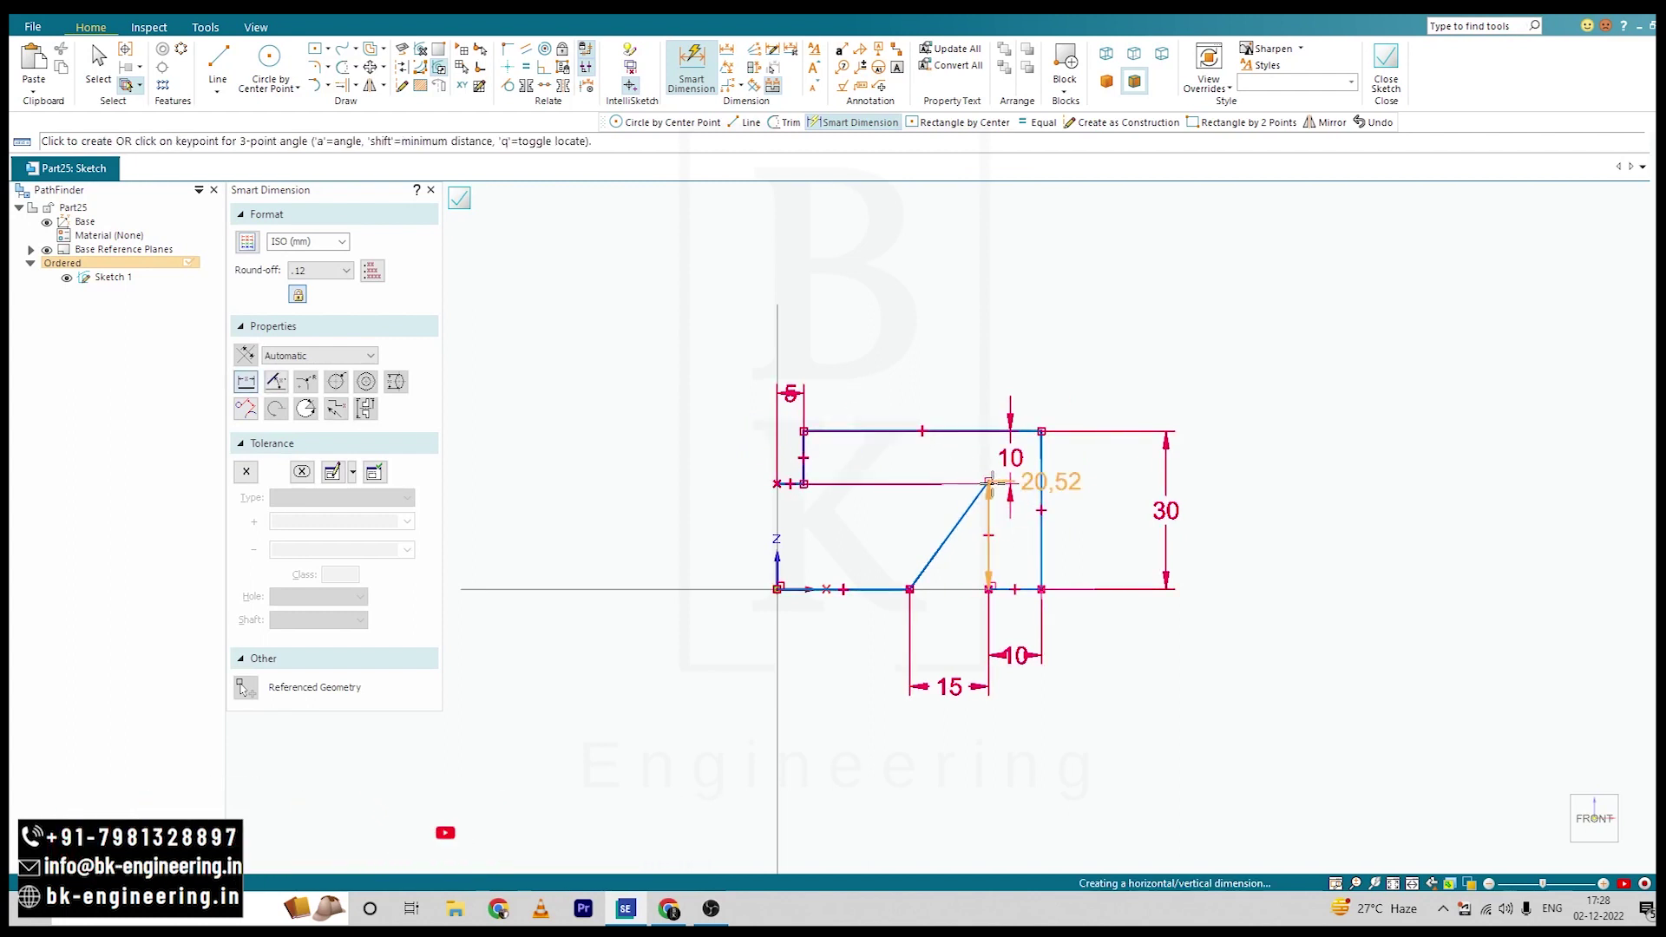
{"action": "left_click", "coordinate": [1097, 535]}
{"action": "type", "text": "10"}
{"action": "key", "text": "Return"}
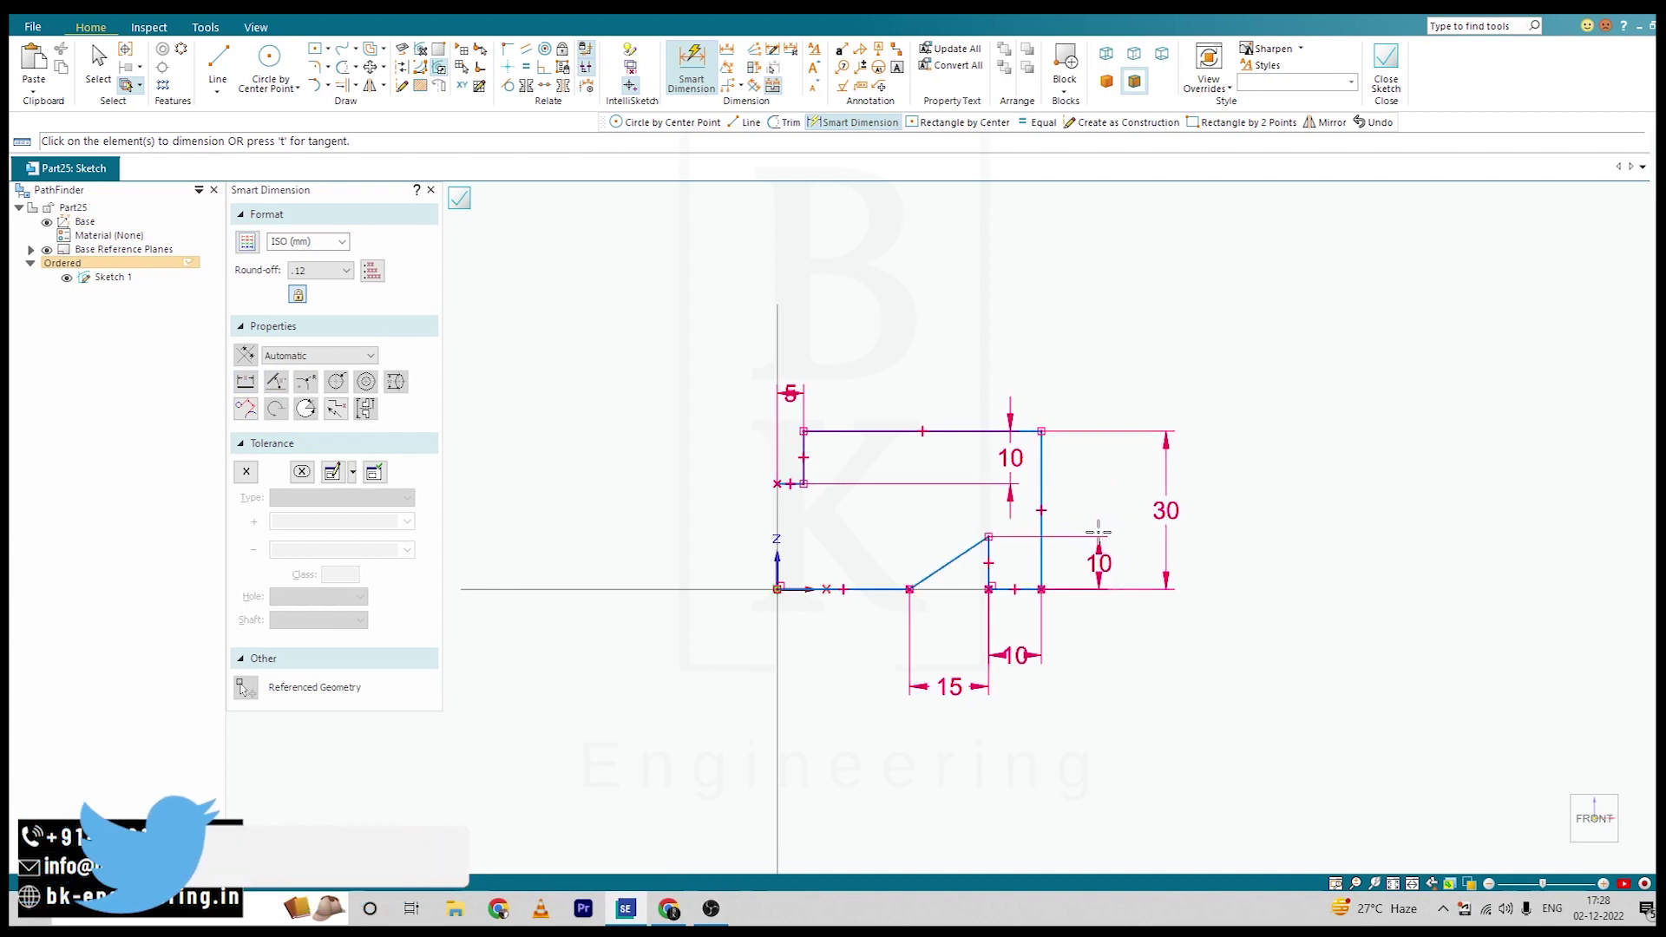
{"action": "key", "text": "alt+Tab"}
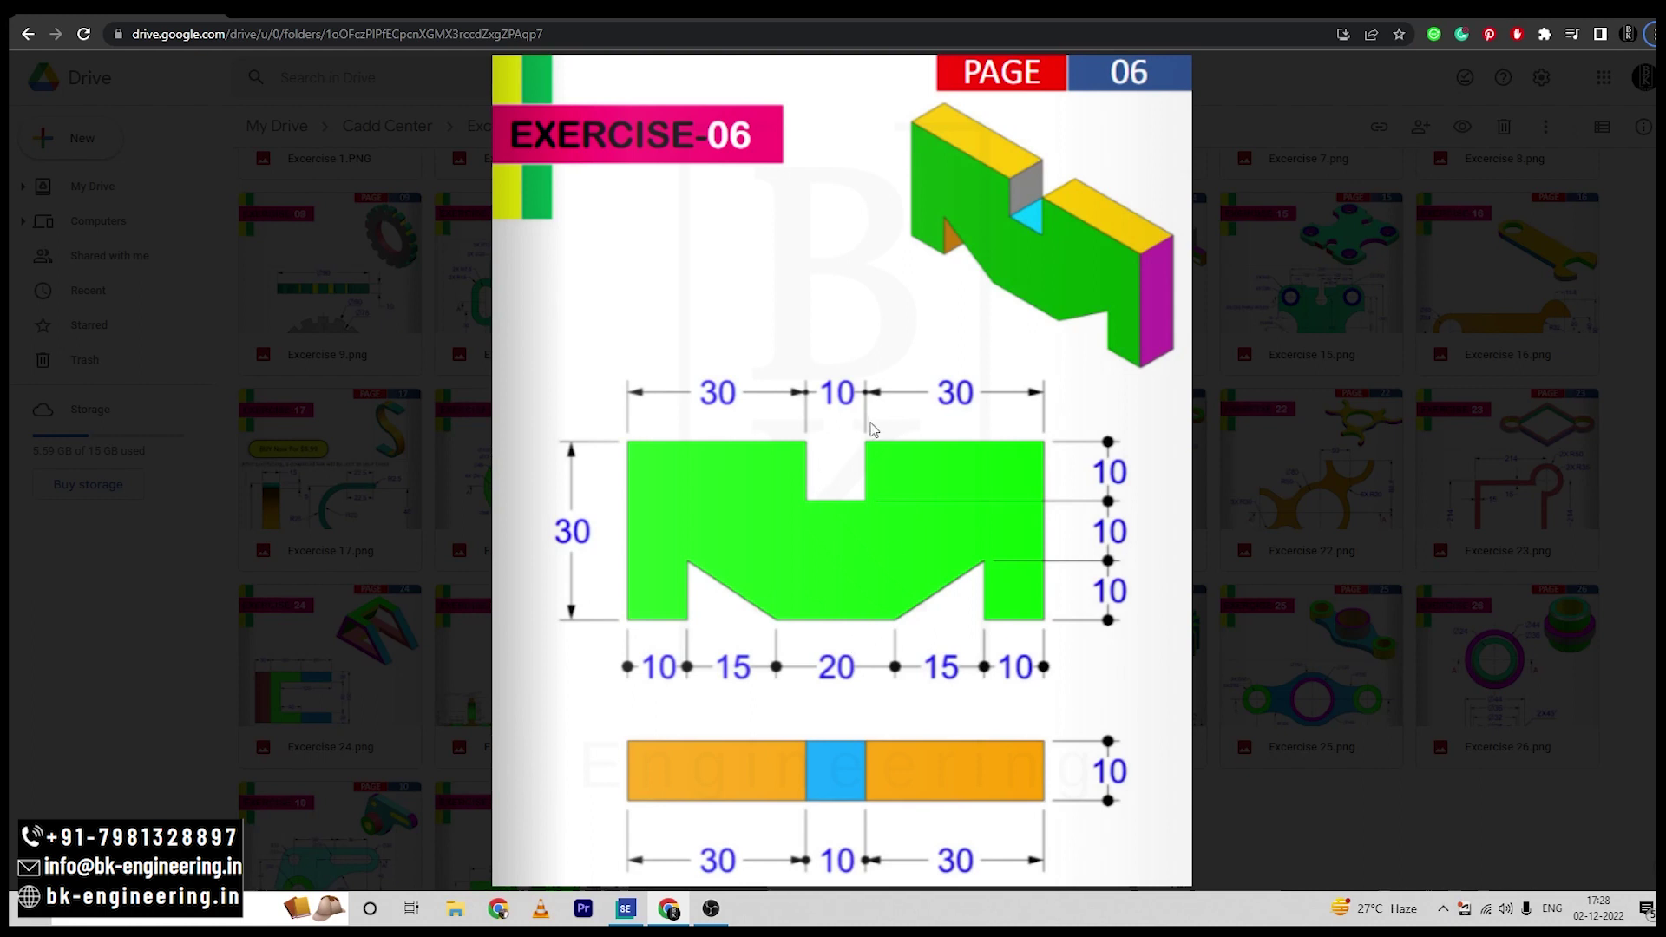
Step: Dimension the profile's overall half-width from the vertical axis to the outer vertical edge to 35 mm
{"action": "key", "text": "alt+Tab"}
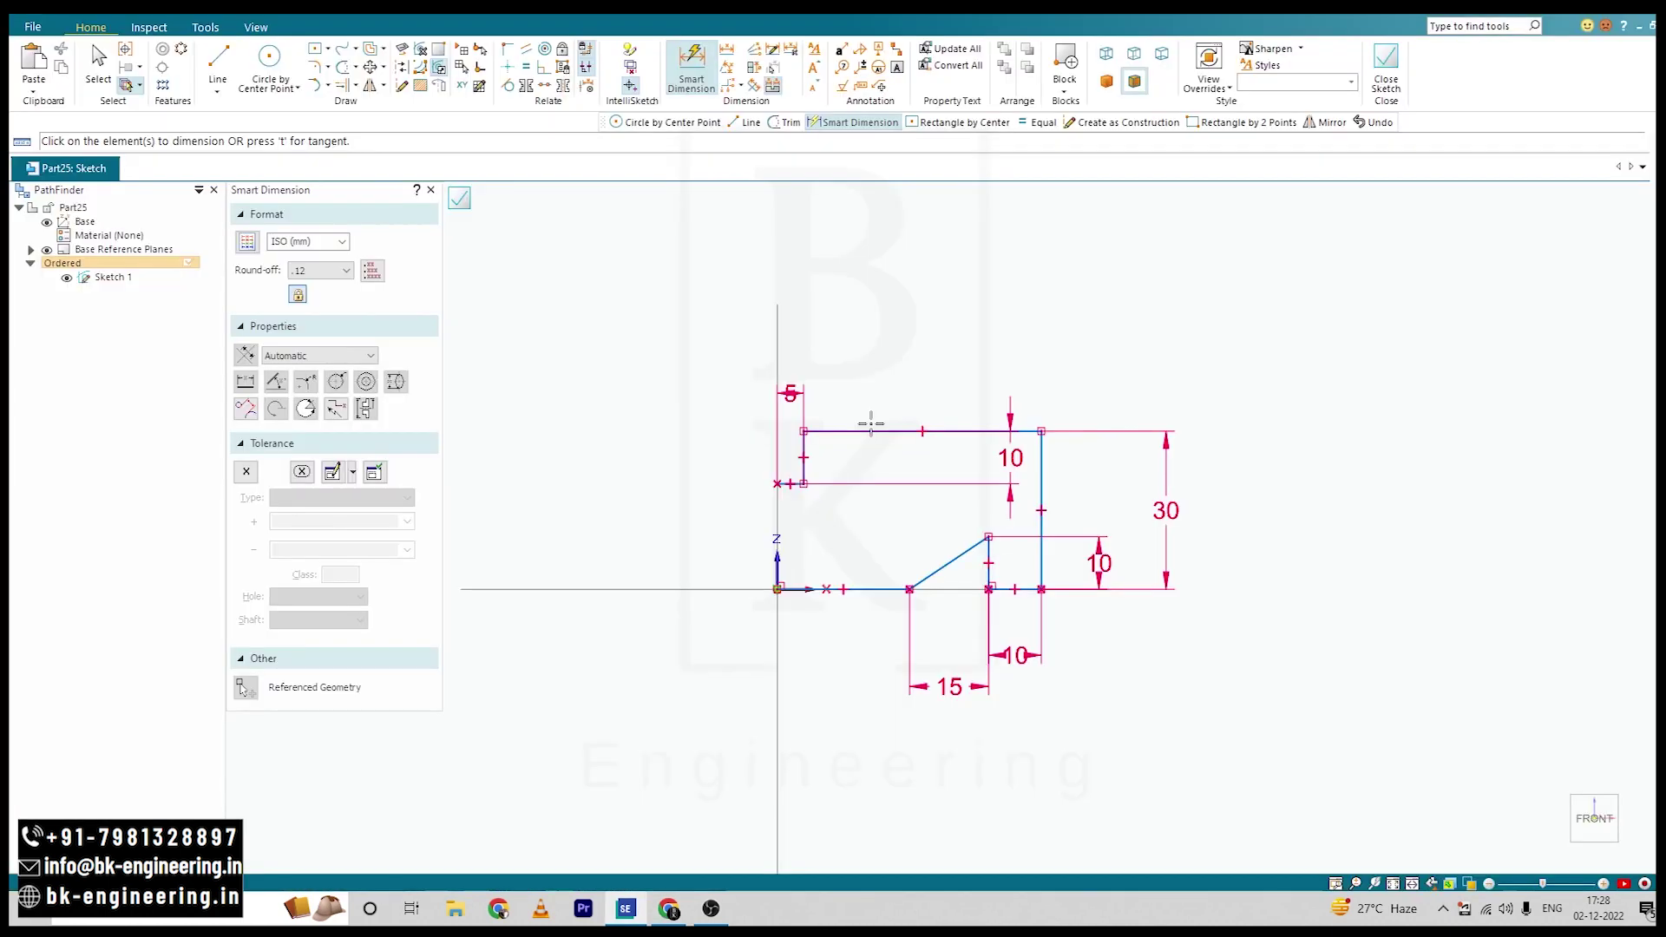
{"action": "left_click", "coordinate": [1028, 590]}
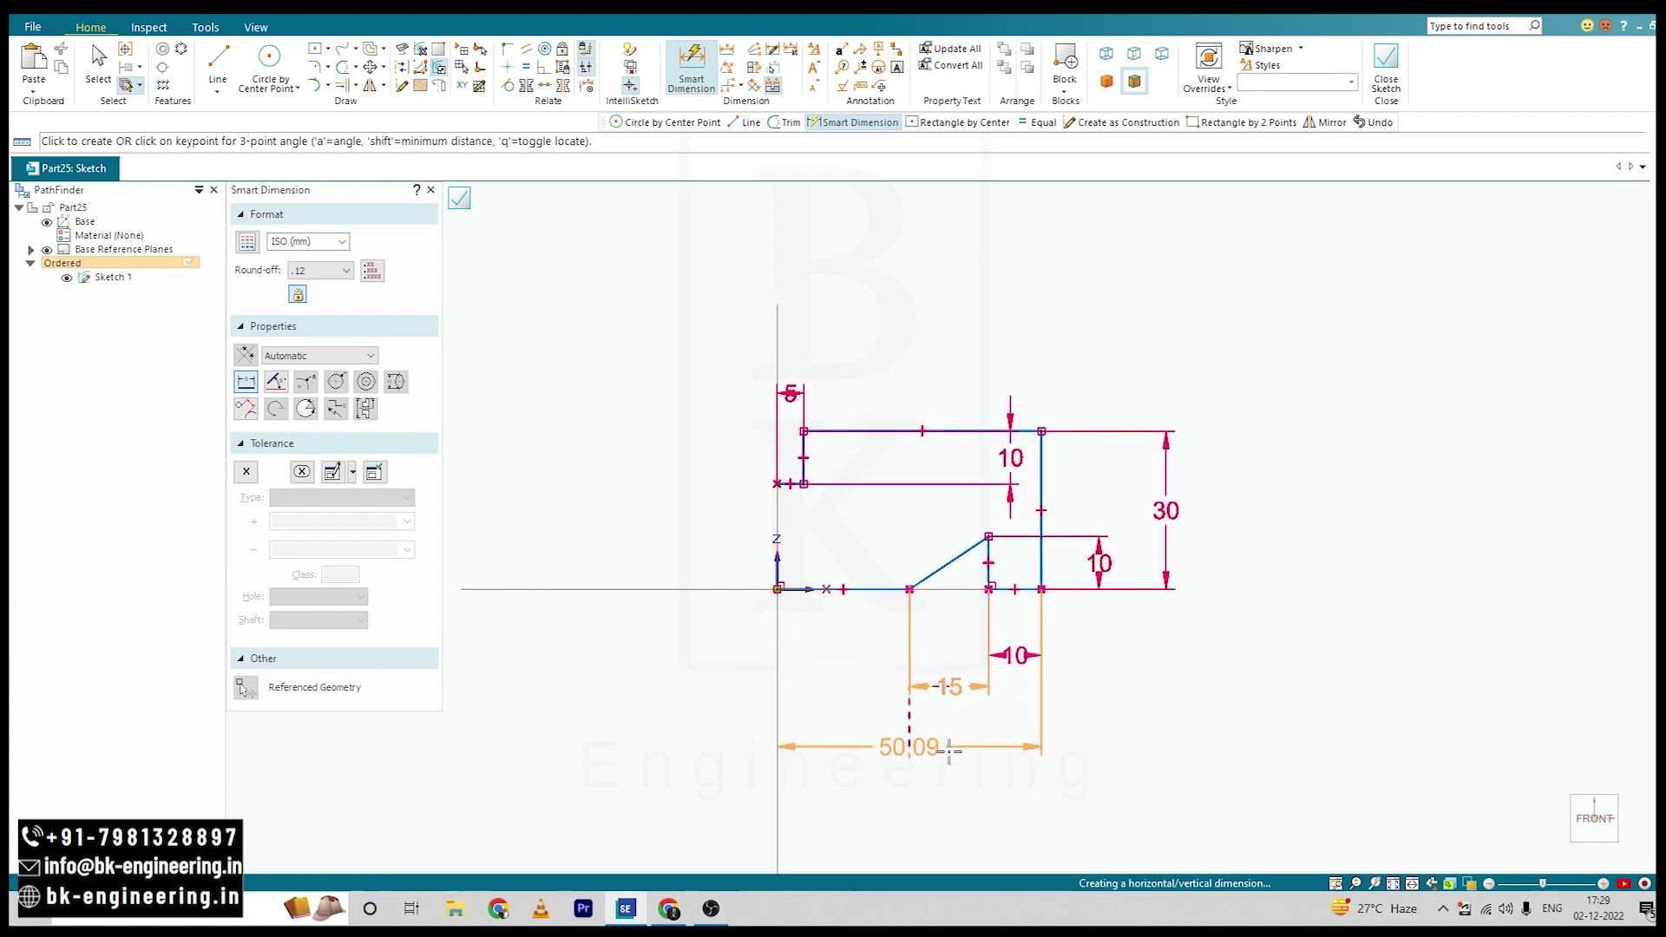
{"action": "left_click", "coordinate": [949, 752]}
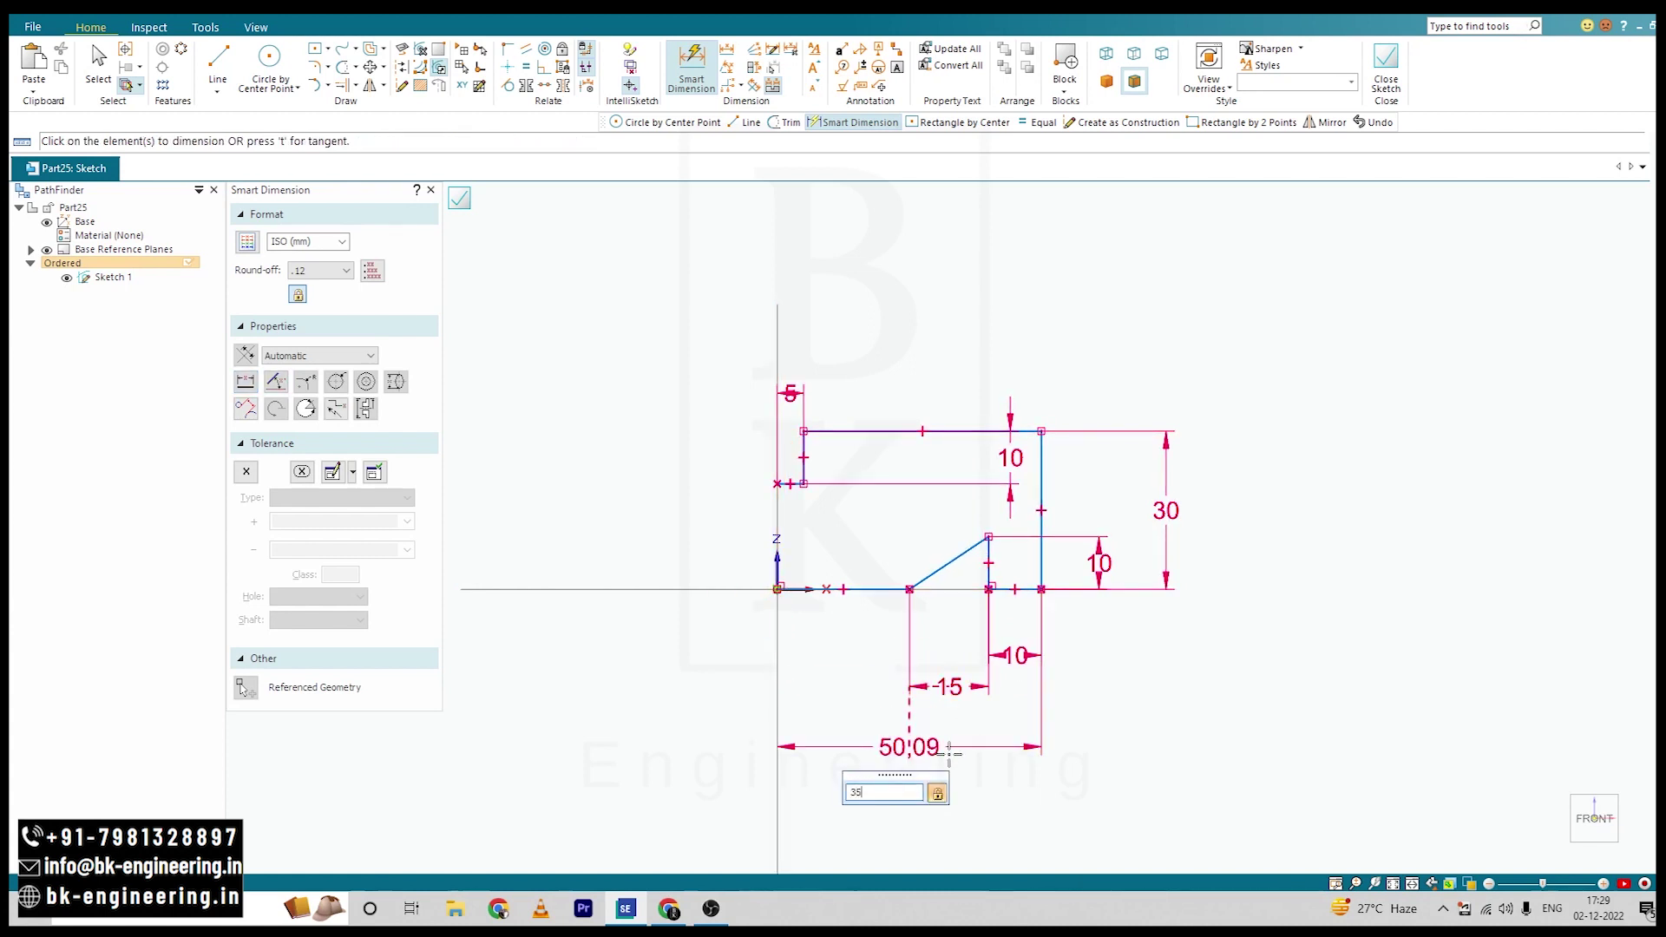
{"action": "key", "text": "Return"}
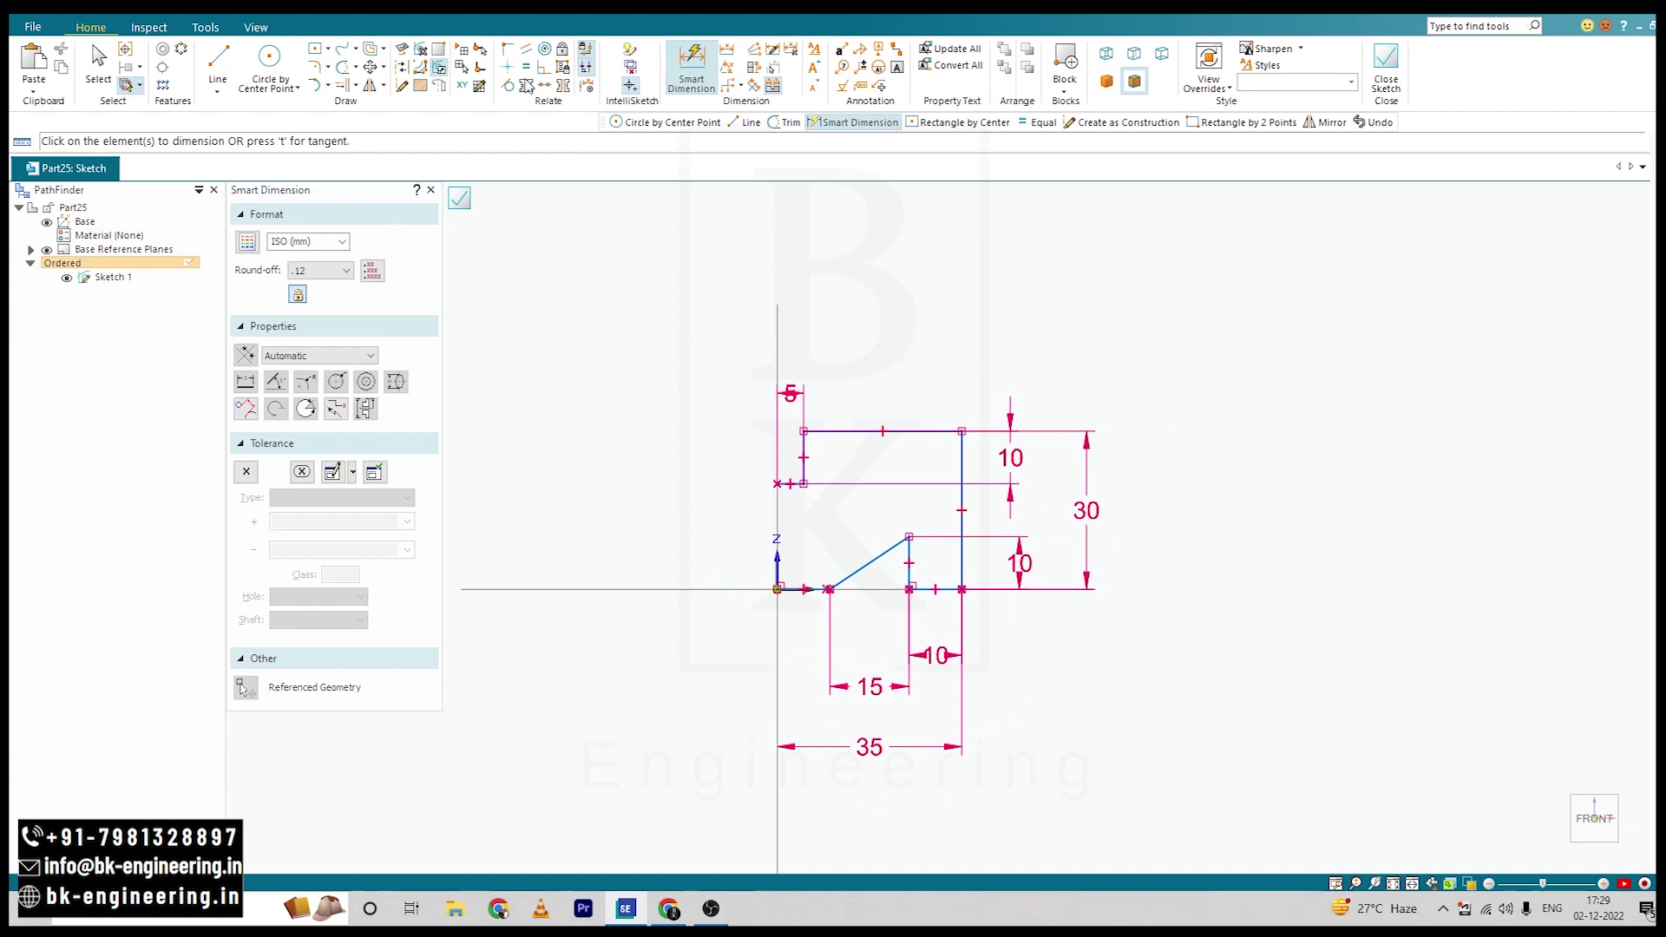
Step: Mirror the entire half-profile about the vertical axis as a copy and finish the sketch
{"action": "left_click", "coordinate": [370, 90]}
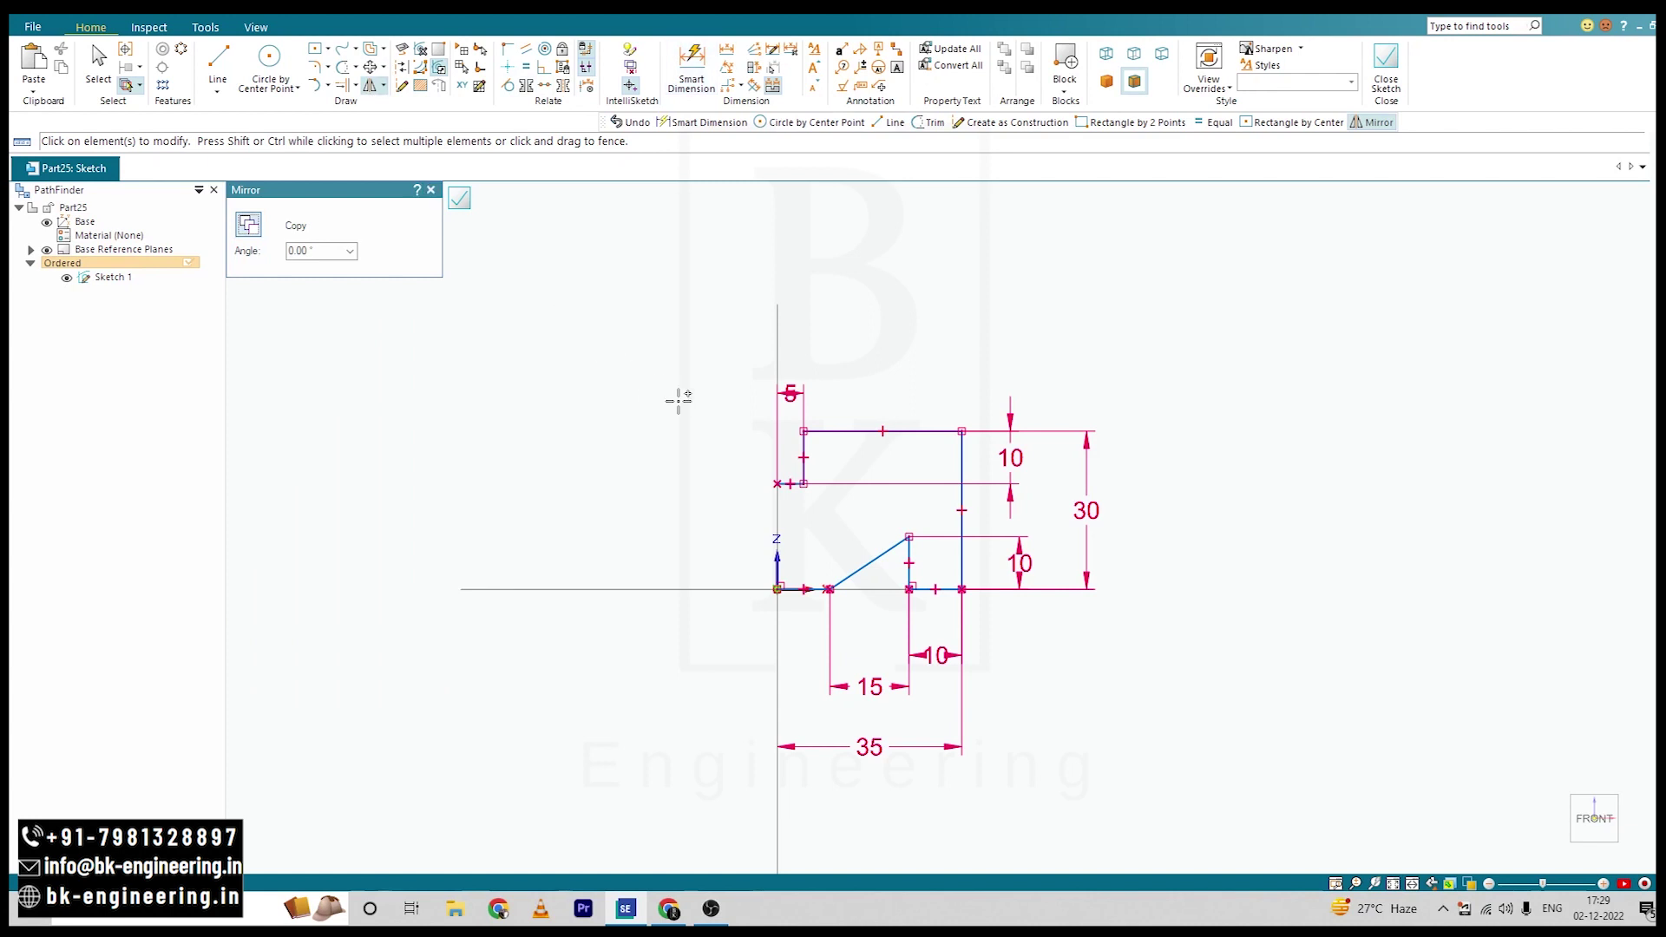
{"action": "mouse_move", "coordinate": [719, 347]}
{"action": "left_mouse_down"}
{"action": "mouse_move", "coordinate": [816, 469]}
{"action": "mouse_move", "coordinate": [1019, 636]}
{"action": "left_mouse_up"}
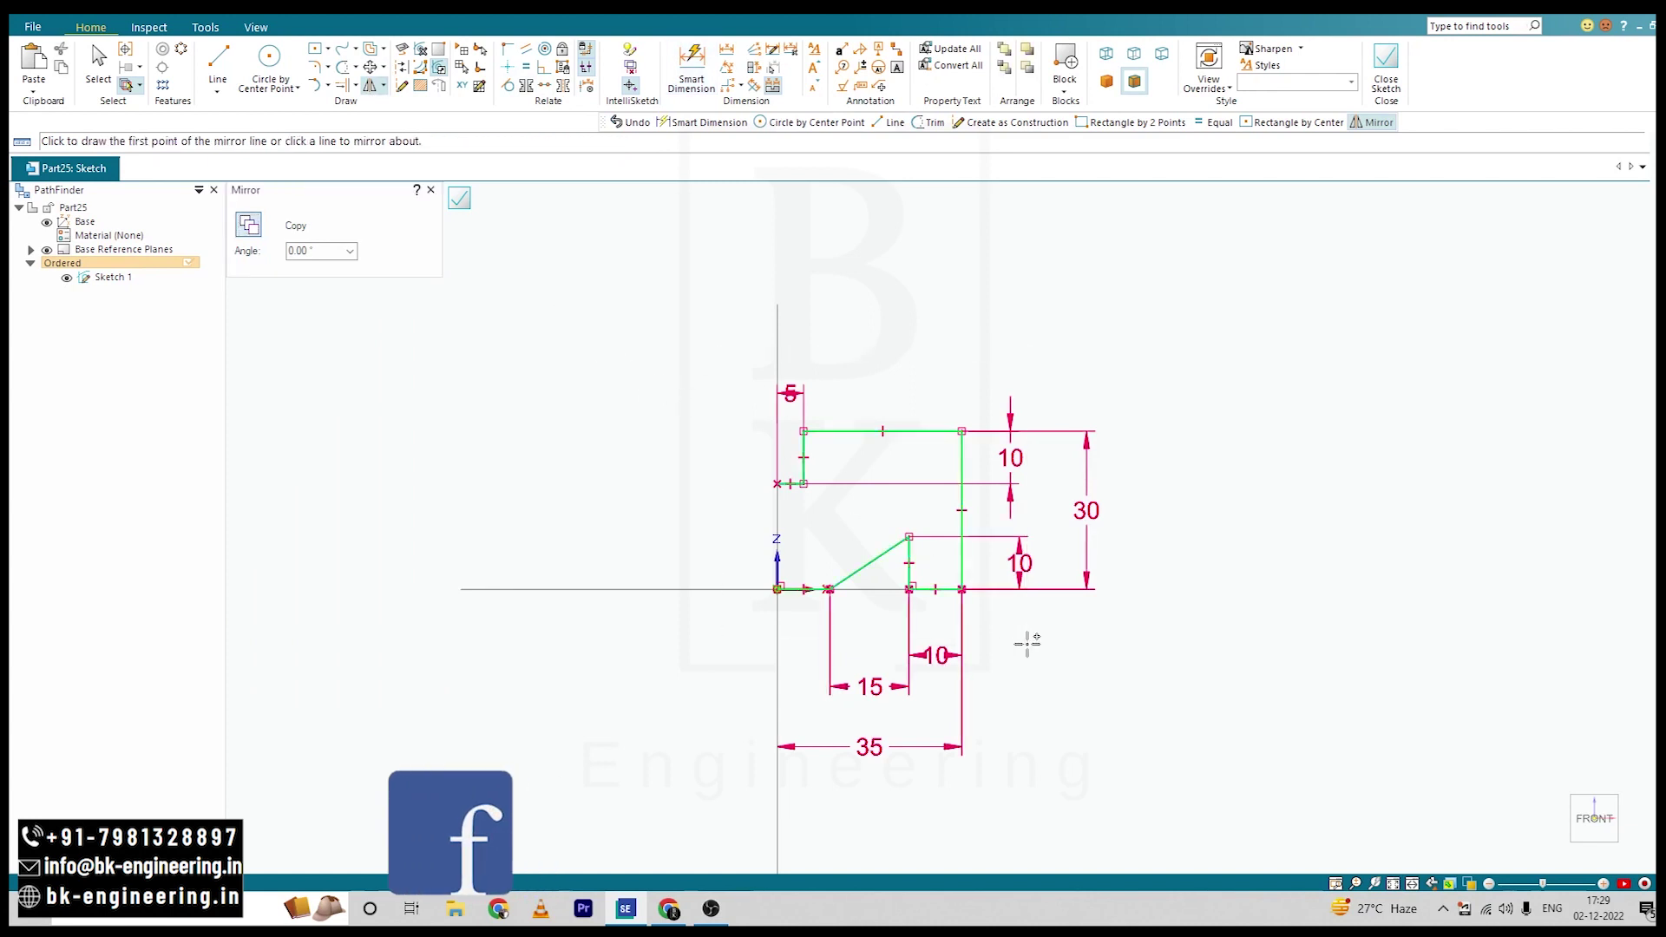
{"action": "left_click", "coordinate": [777, 528]}
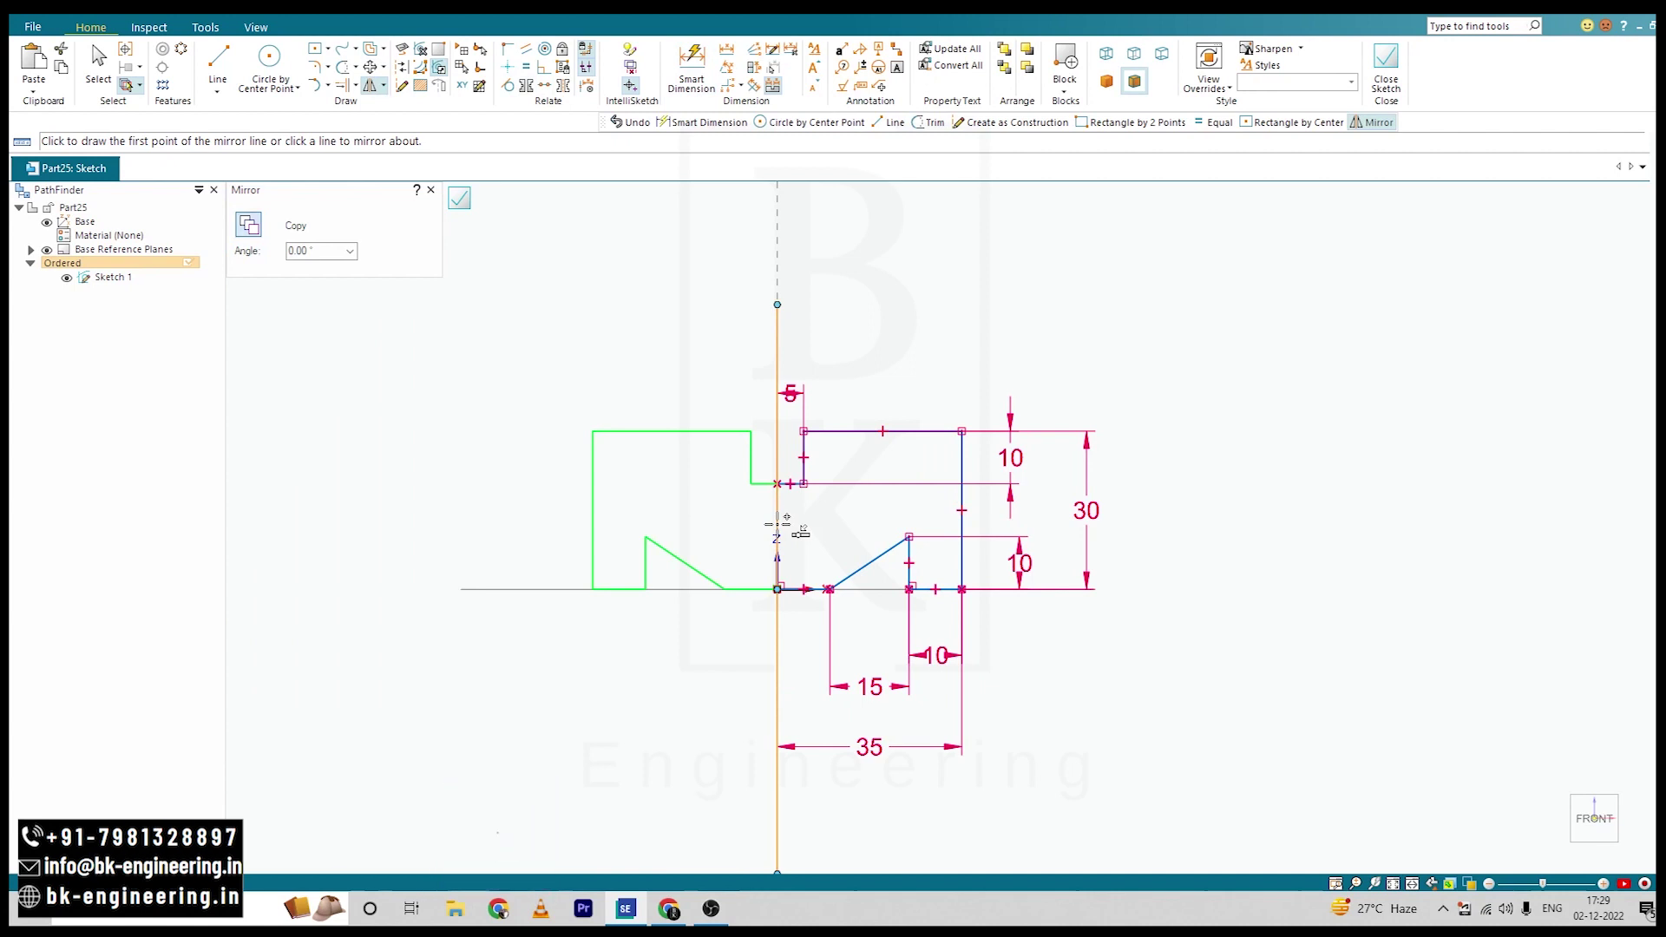
{"action": "left_click", "coordinate": [777, 523]}
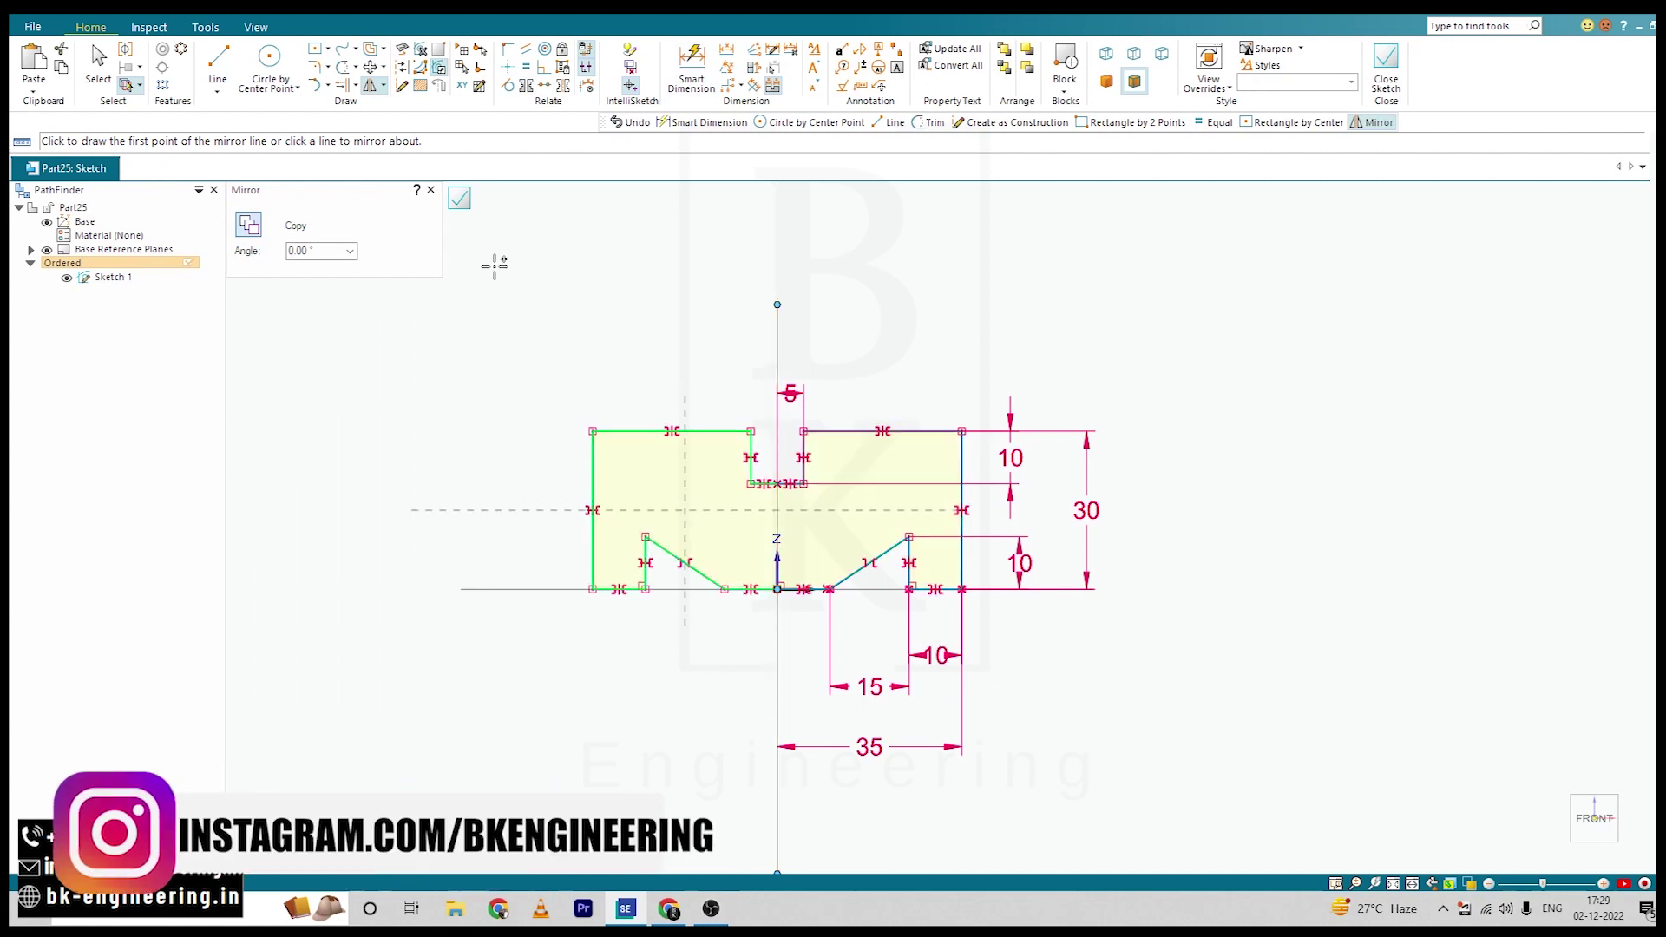
{"action": "left_click", "coordinate": [459, 200]}
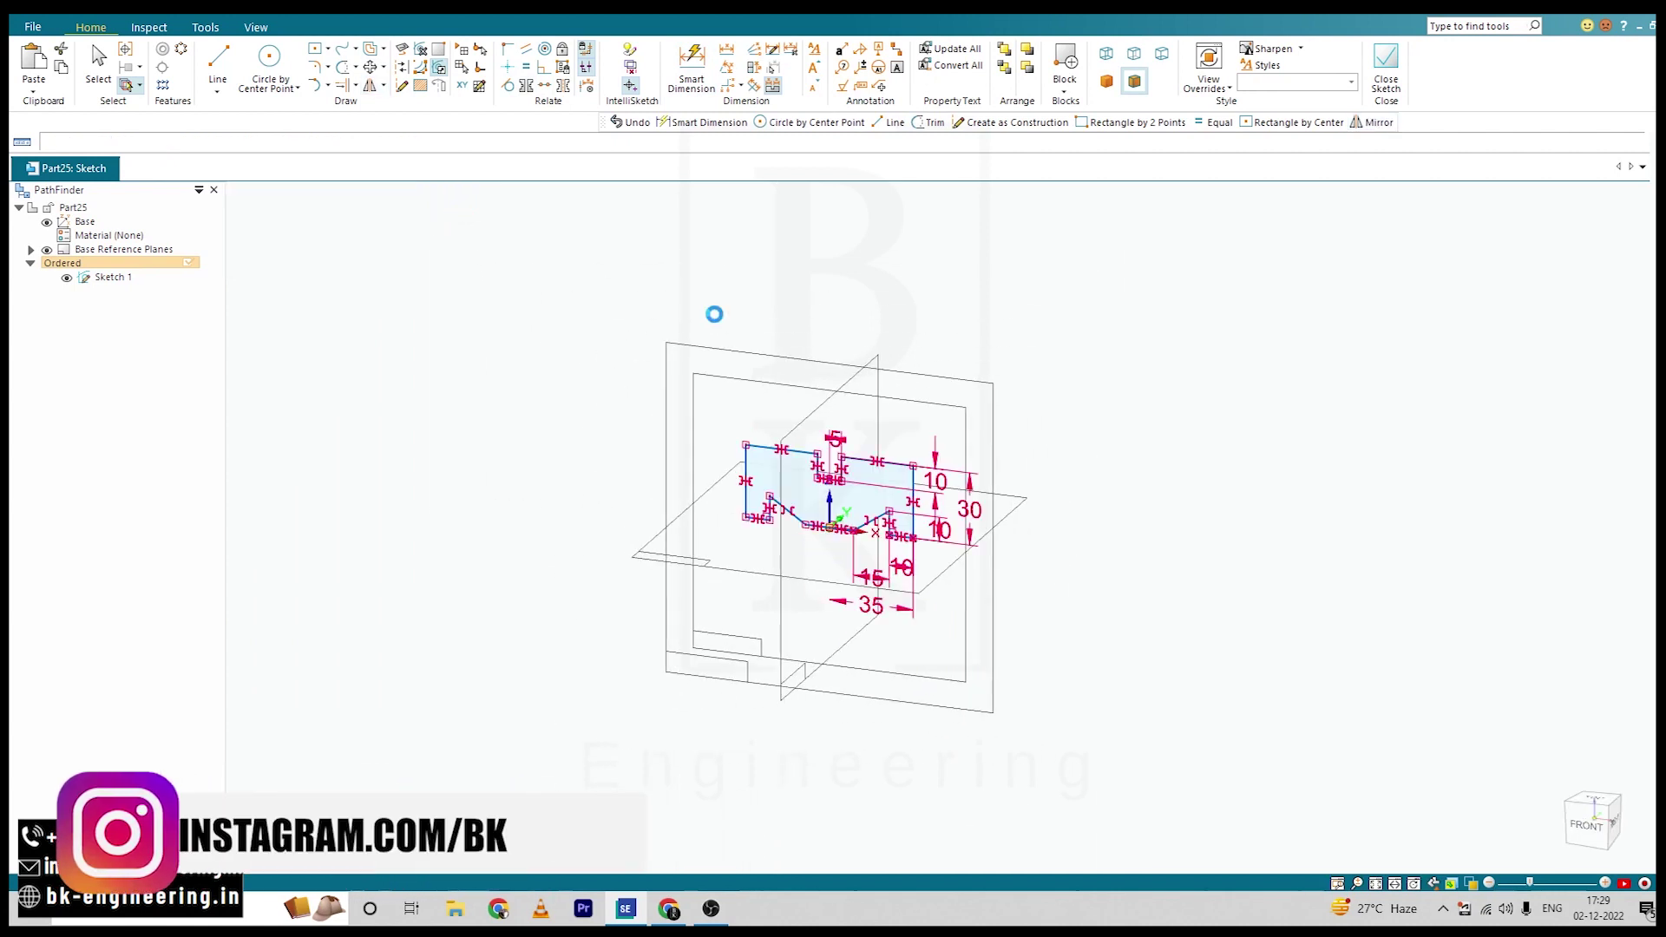
Step: Check the thickness in the exercise drawing and extrude the mirrored profile 10 mm one-sided toward the rear of the sketch plane
{"action": "left_click", "coordinate": [432, 68]}
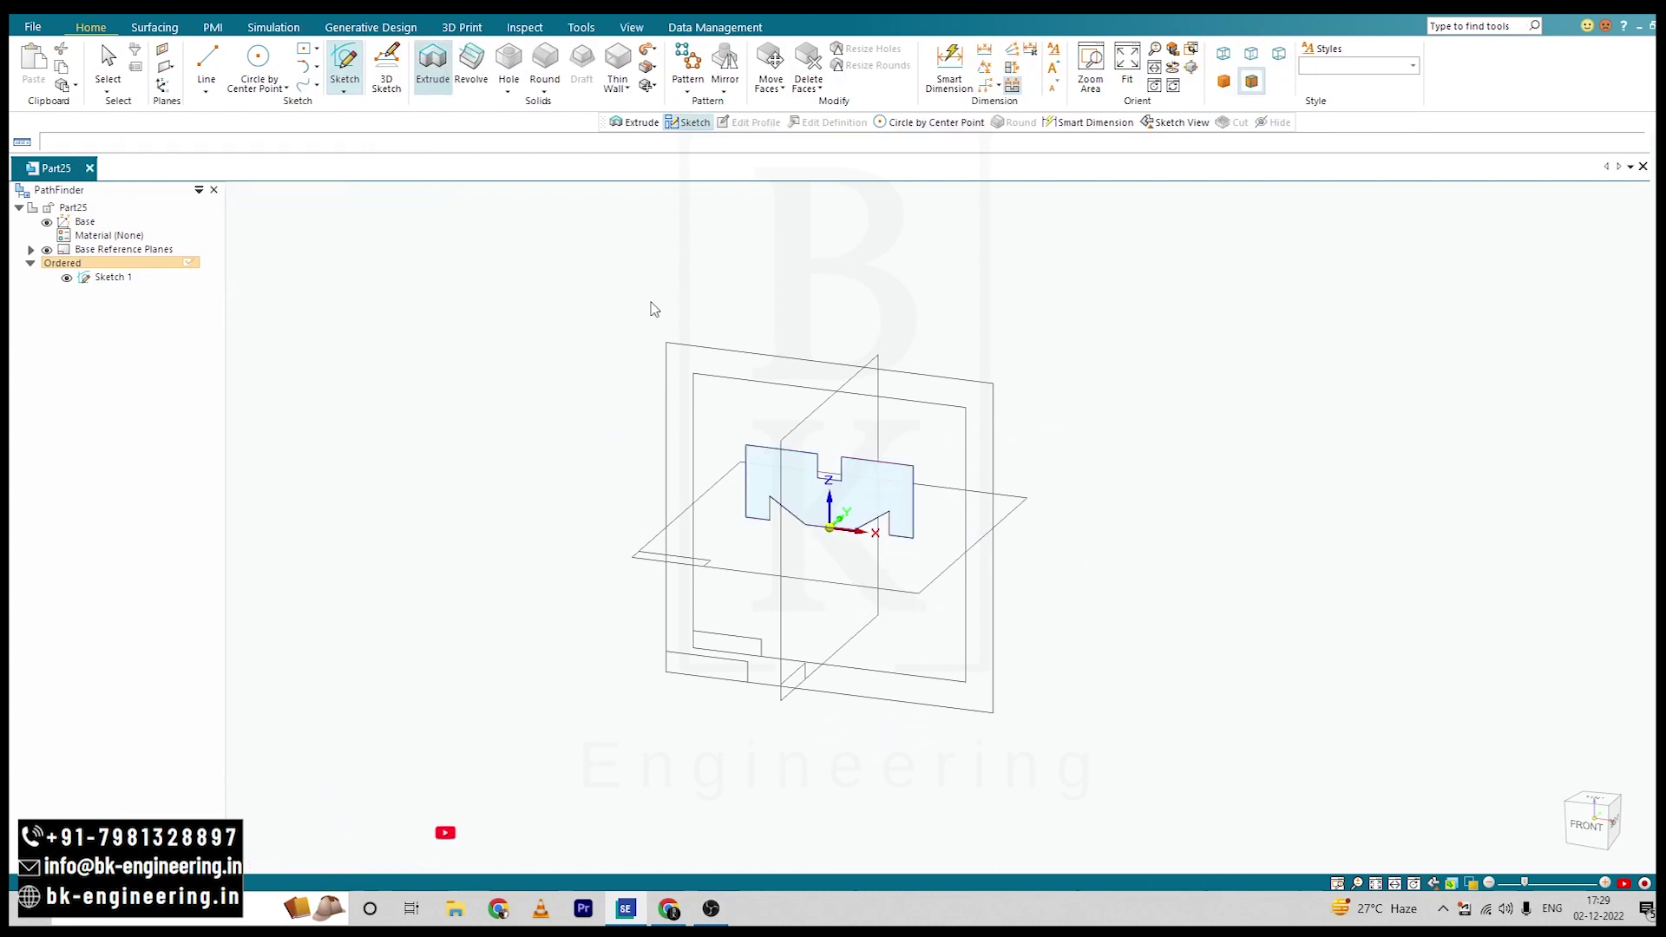
{"action": "left_click", "coordinate": [776, 467]}
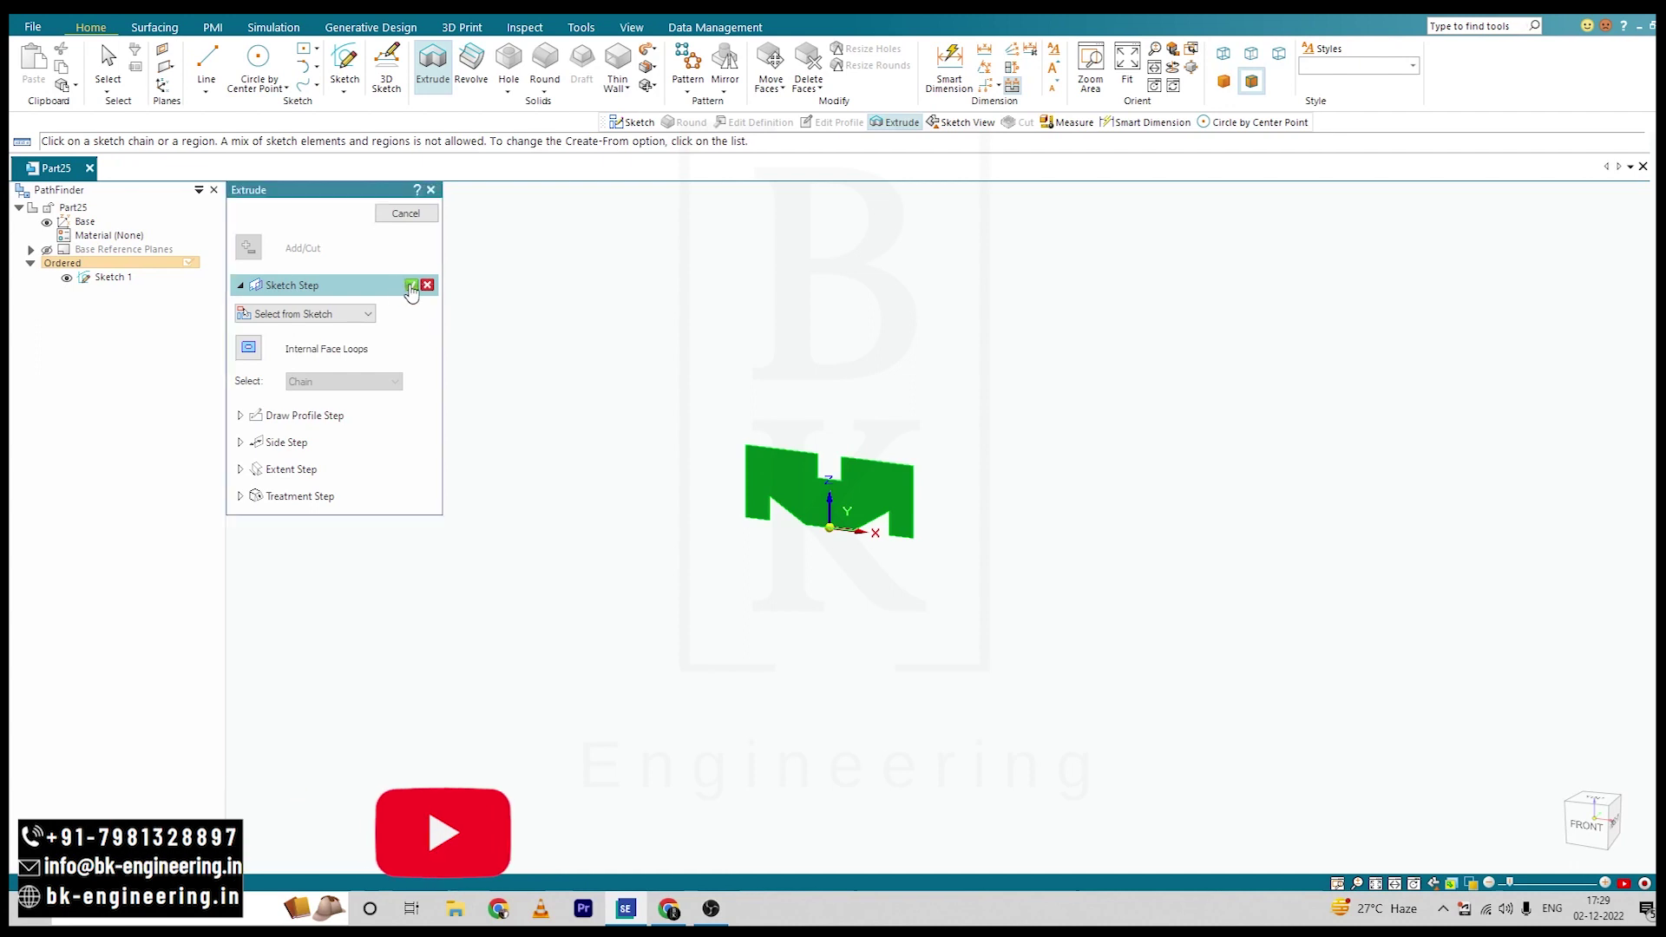
{"action": "left_click", "coordinate": [411, 285]}
{"action": "key", "text": "alt+Tab"}
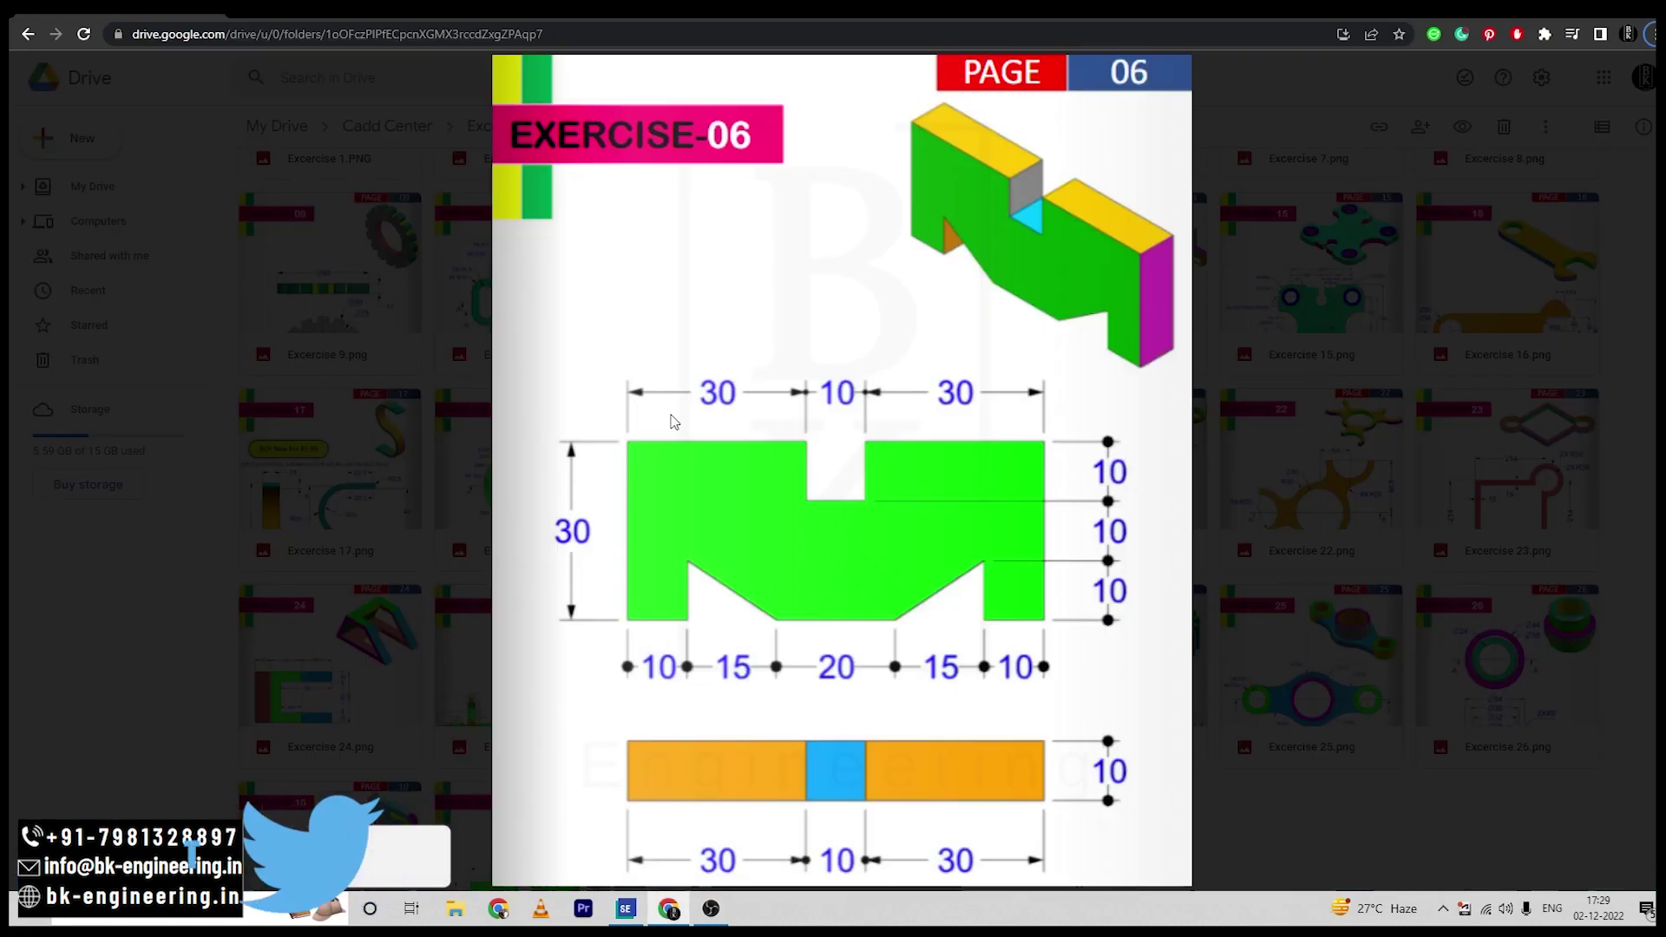
{"action": "key", "text": "alt+Tab"}
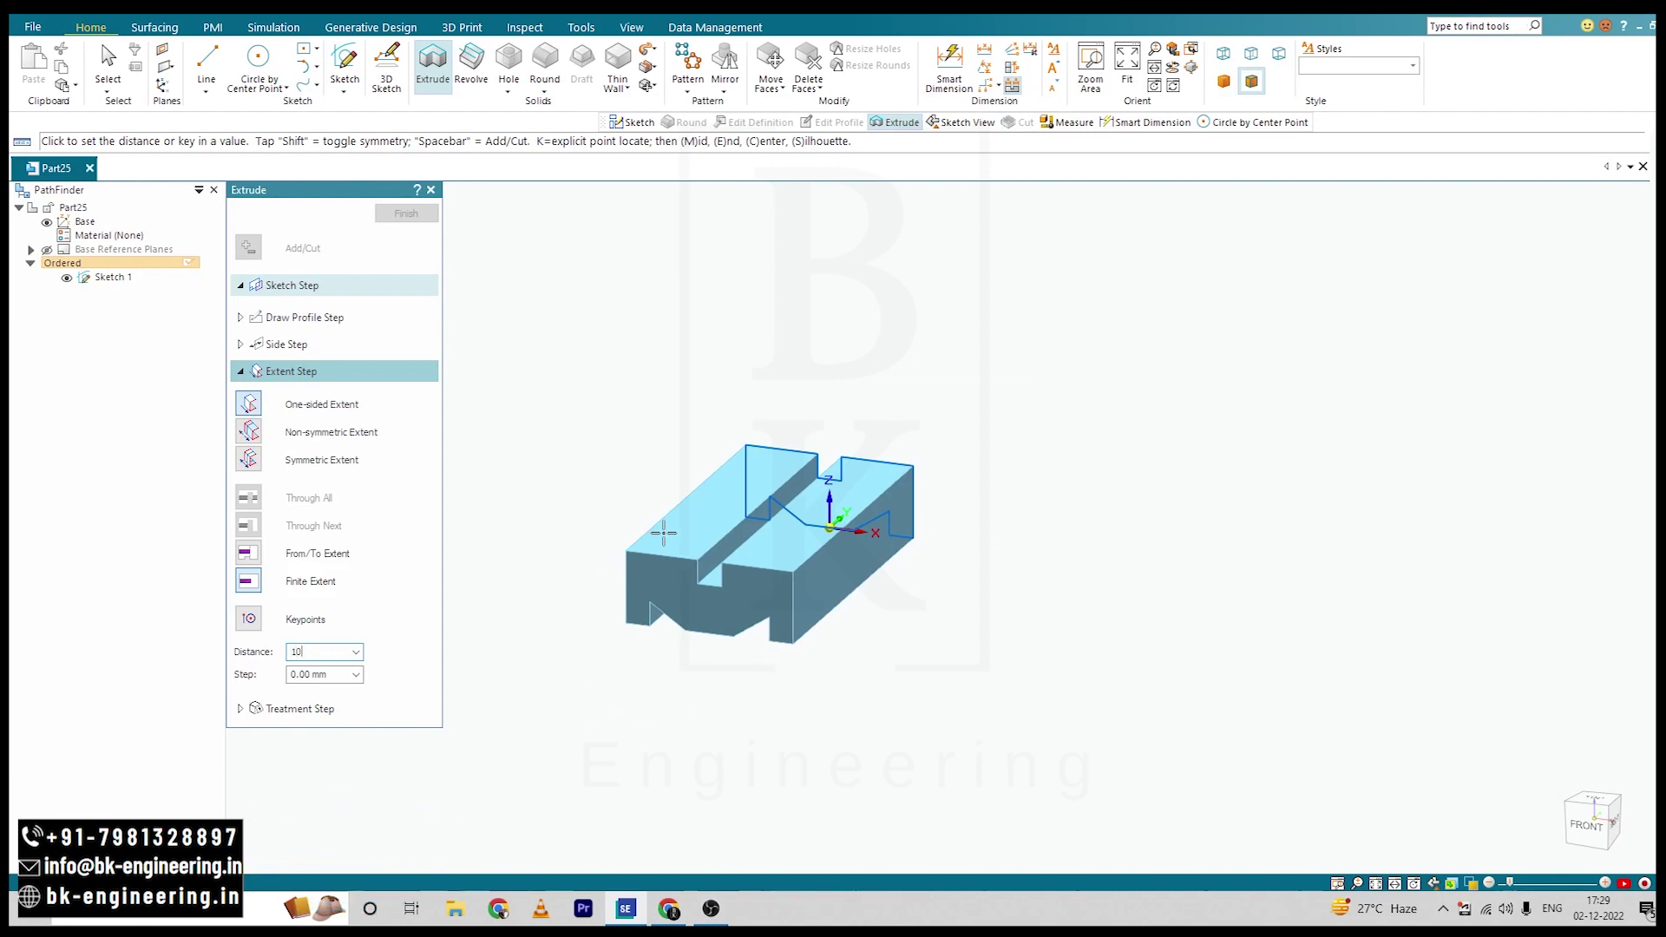
{"action": "type", "text": "10"}
{"action": "key", "text": "Tab"}
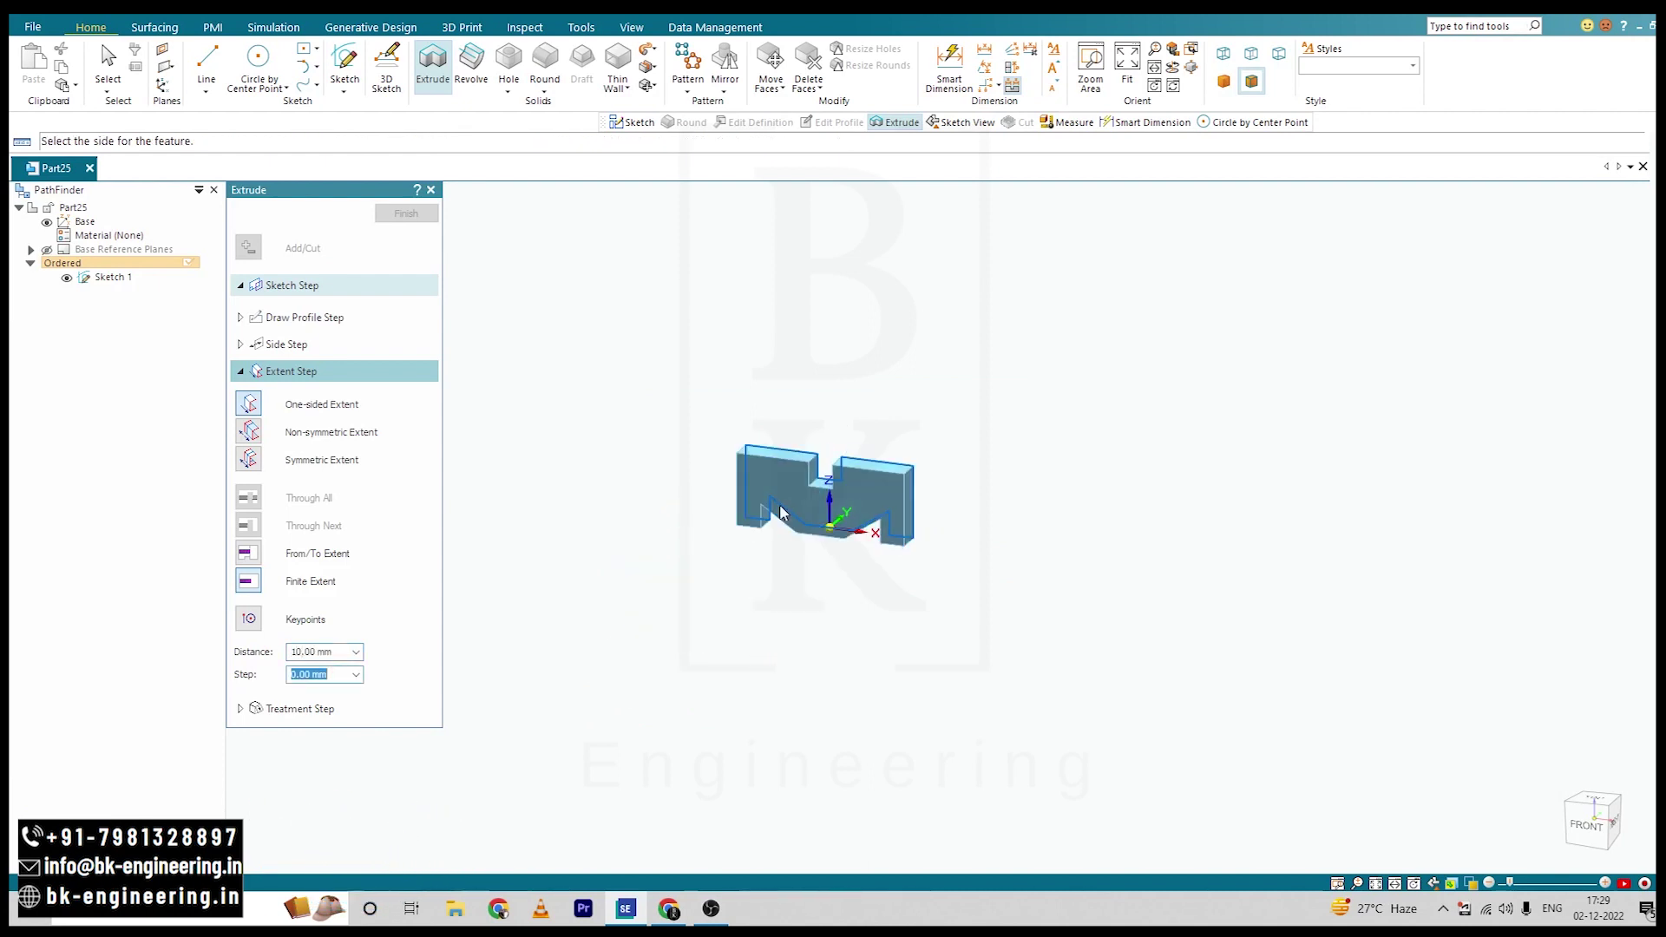
{"action": "left_click", "coordinate": [868, 413]}
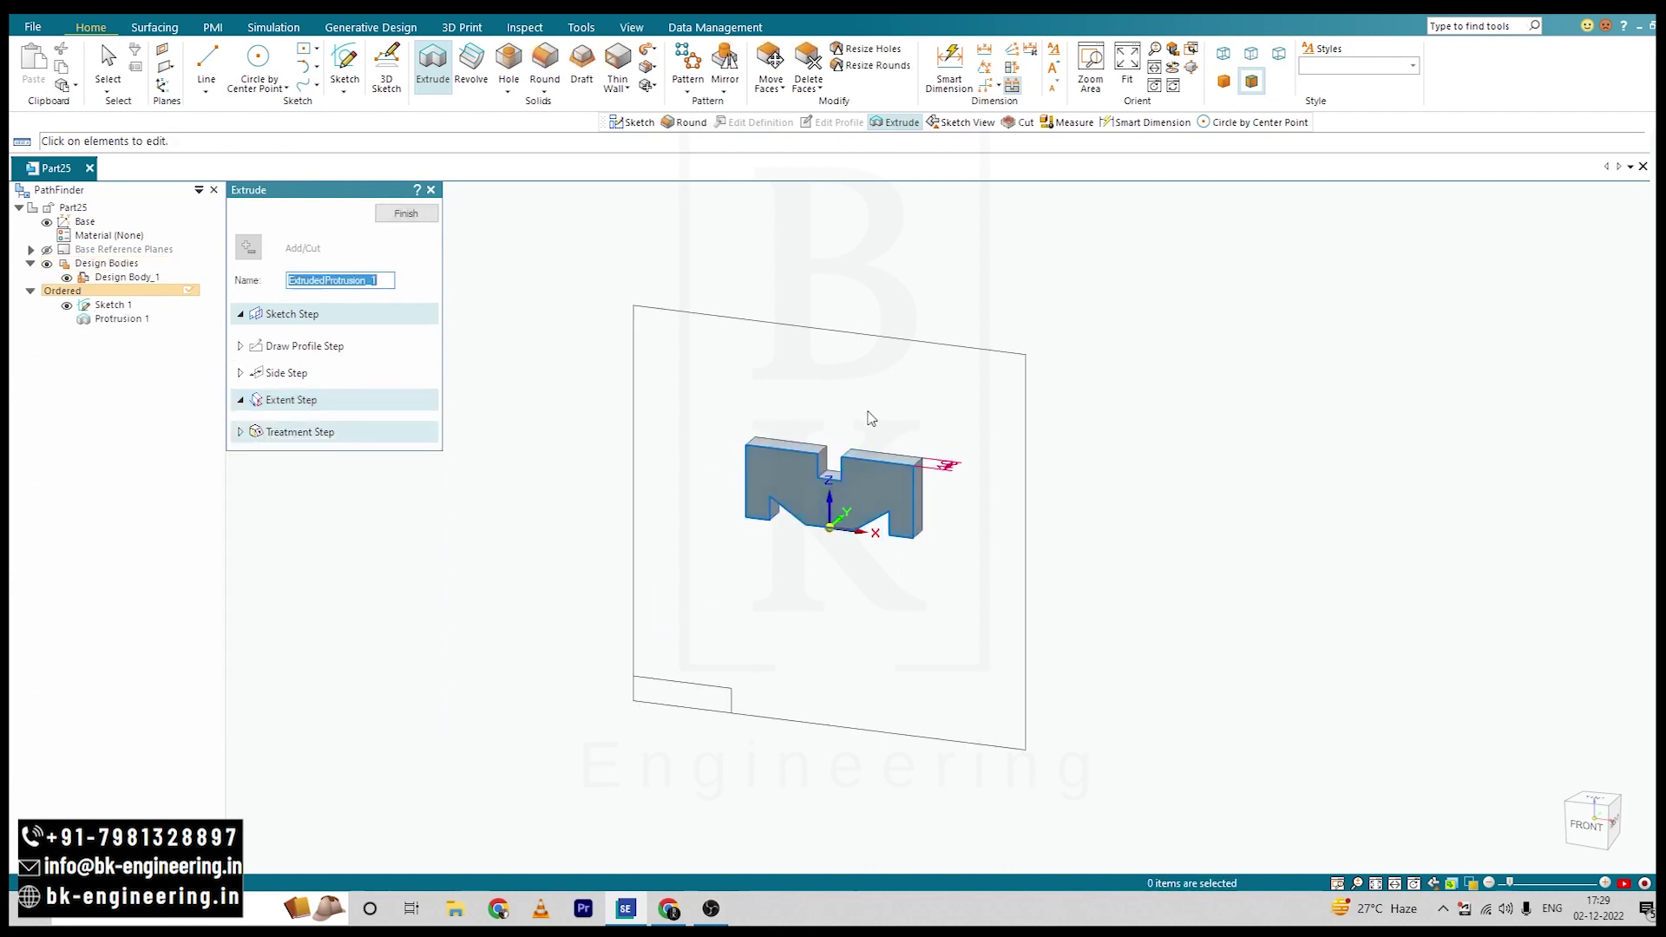
{"action": "left_click", "coordinate": [424, 216]}
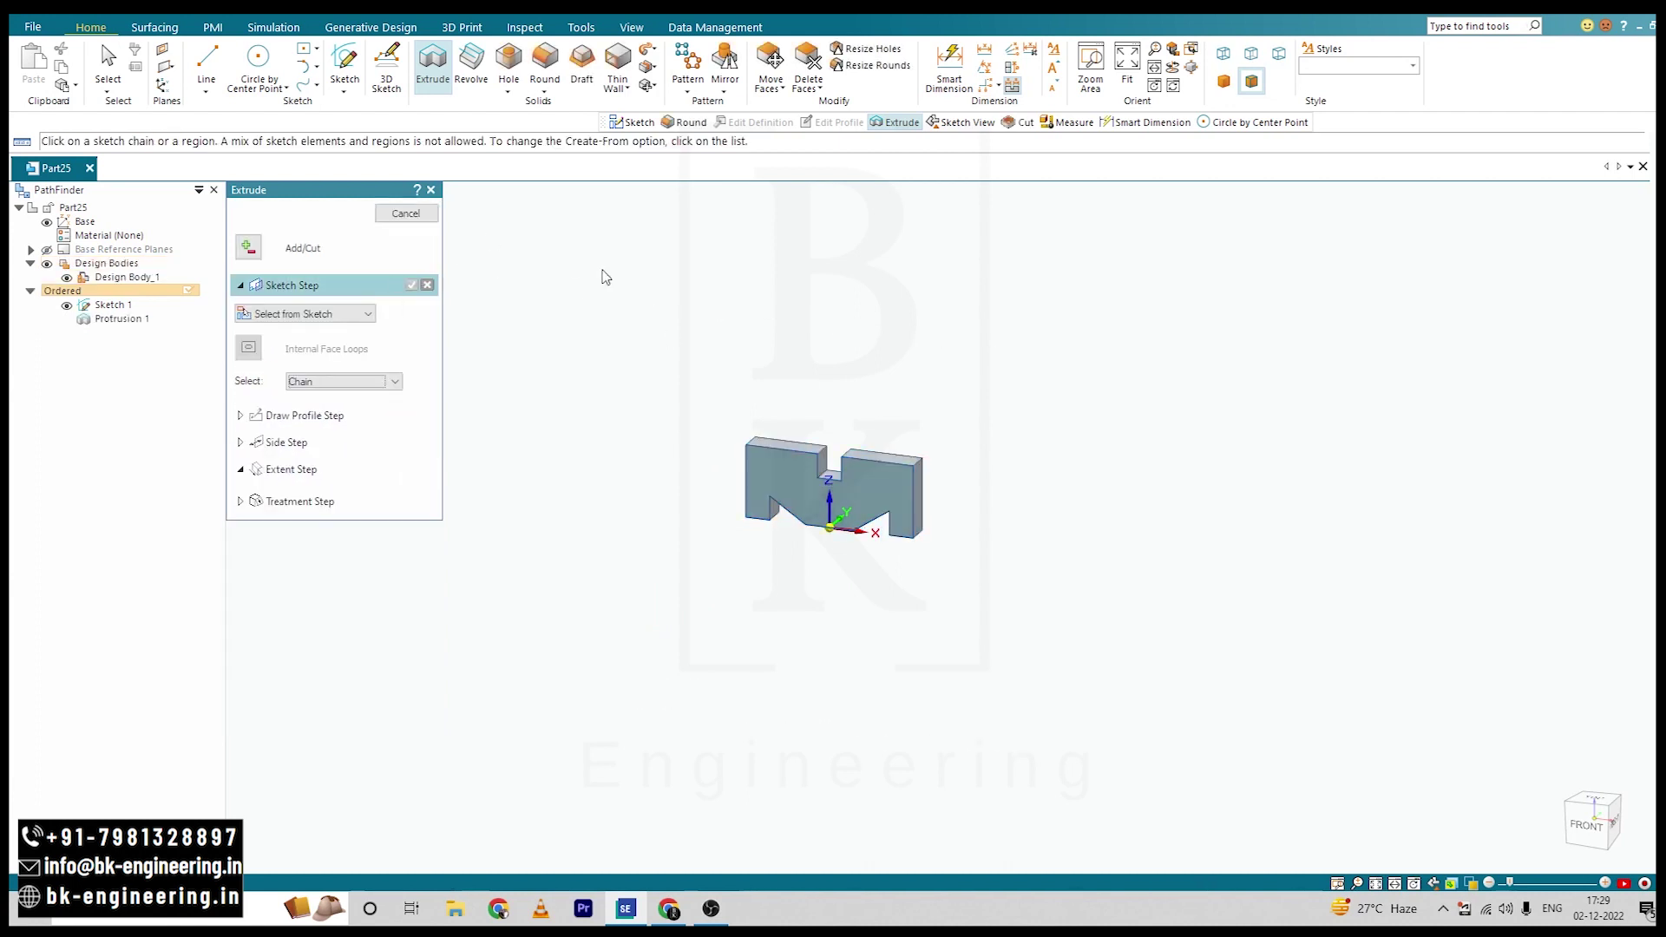
{"action": "left_click", "coordinate": [416, 217]}
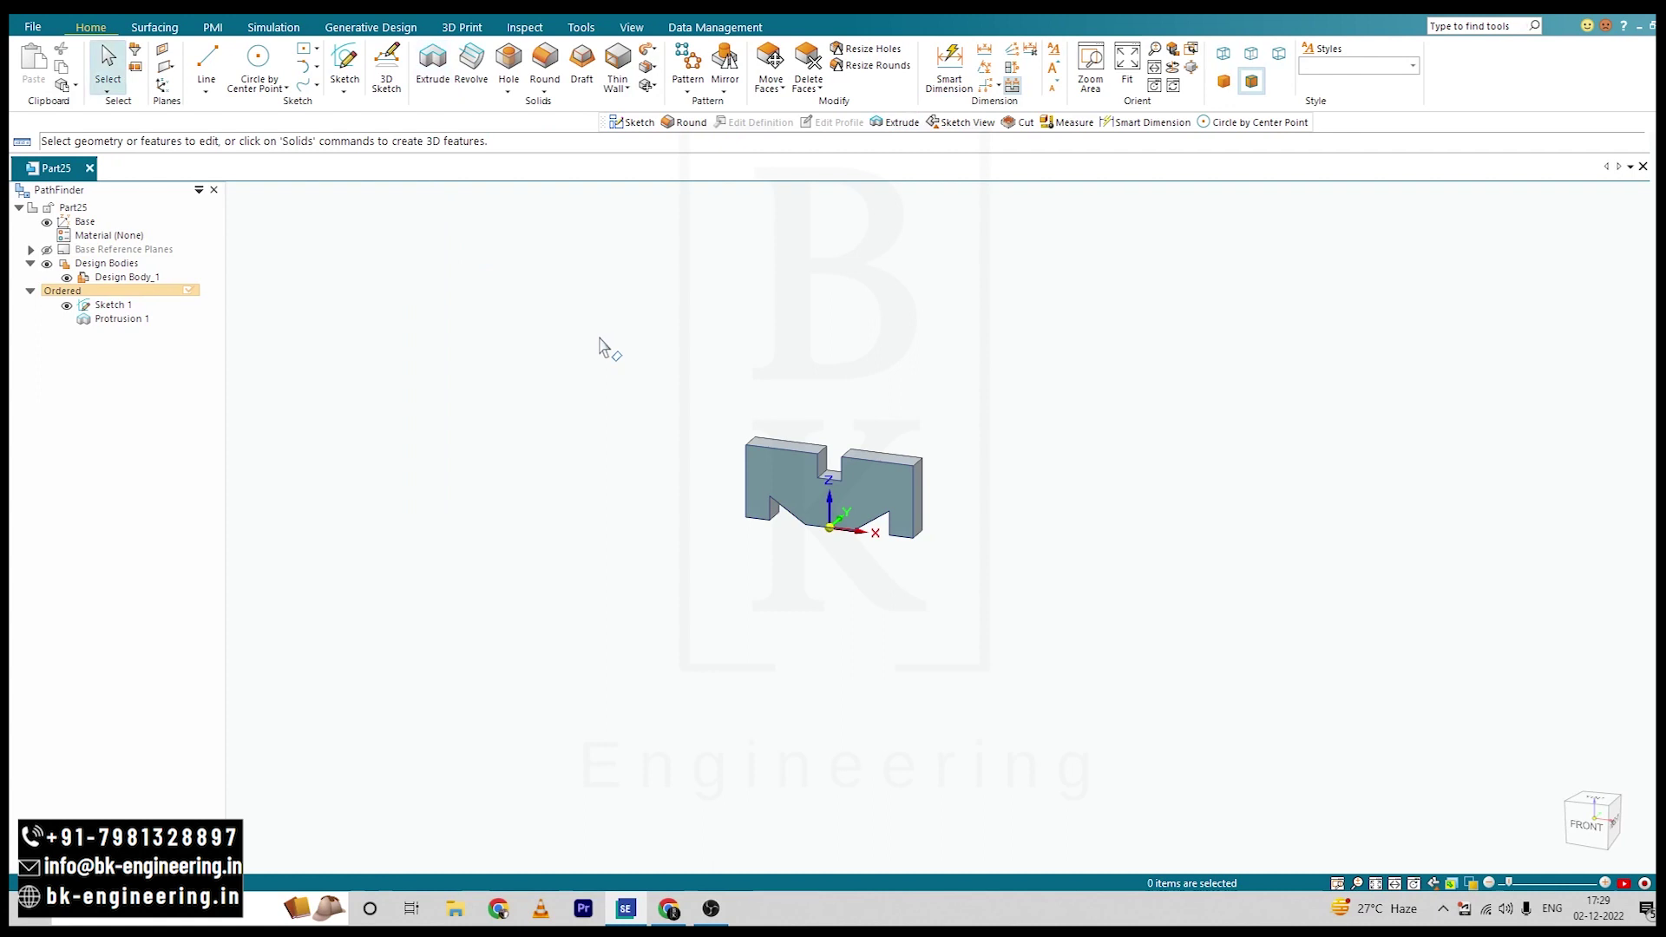
Step: Hide the profile sketch and the base coordinate system, and compare the part with the exercise drawing
{"action": "left_click", "coordinate": [66, 305]}
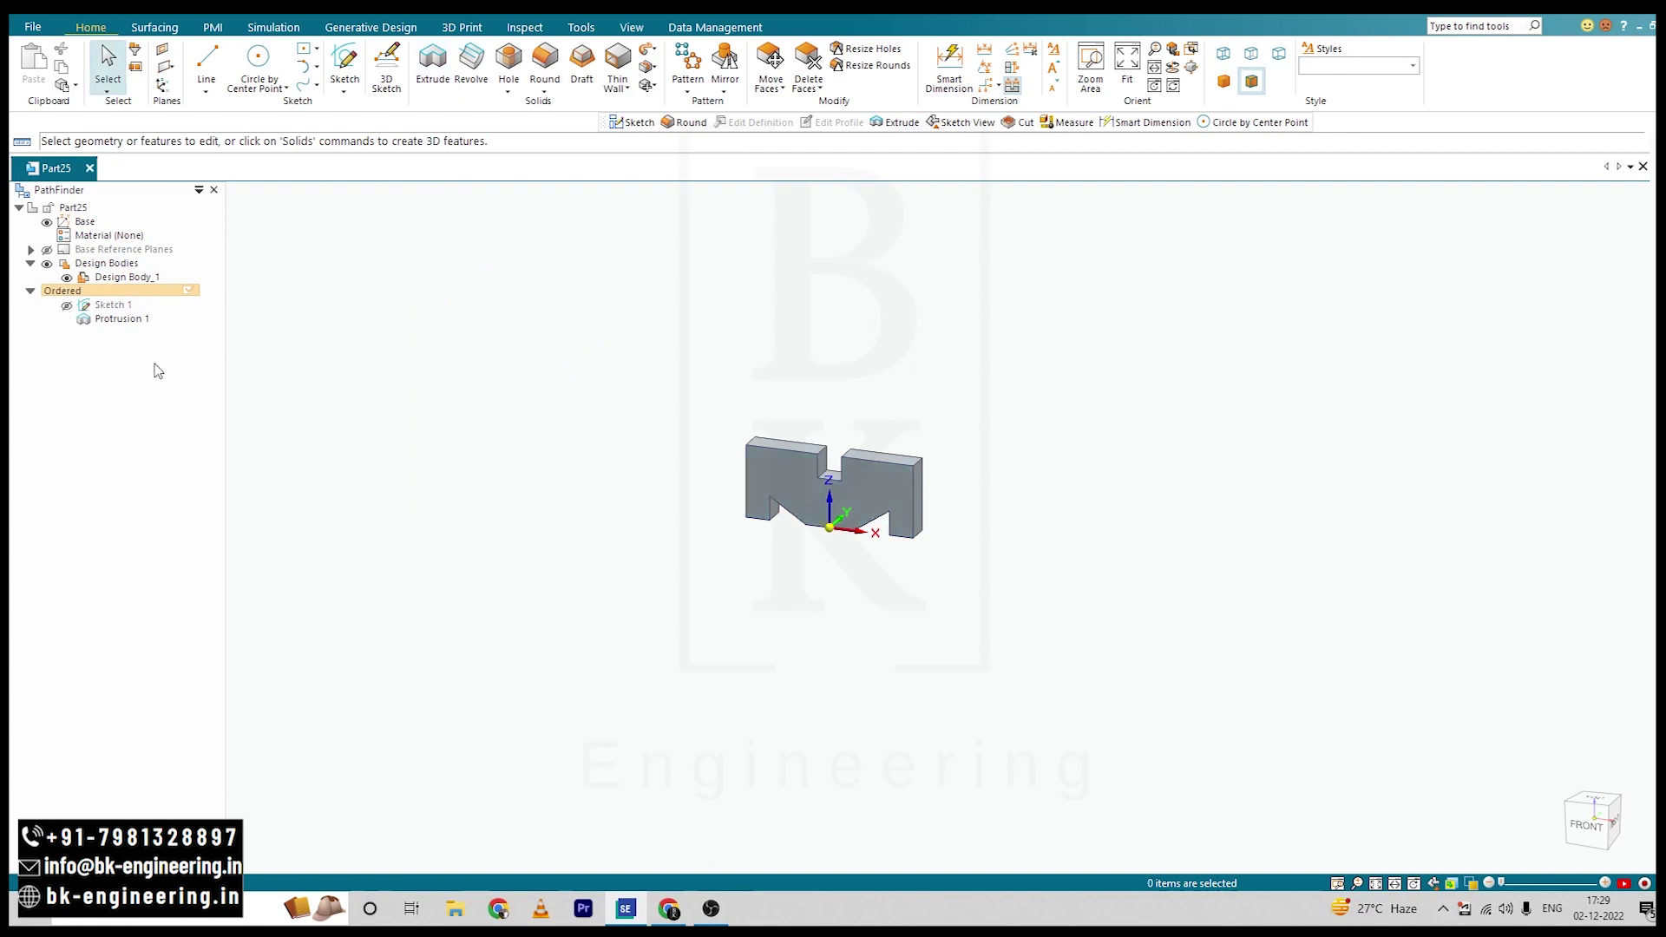
{"action": "left_click", "coordinate": [46, 222]}
{"action": "key", "text": "alt+Tab"}
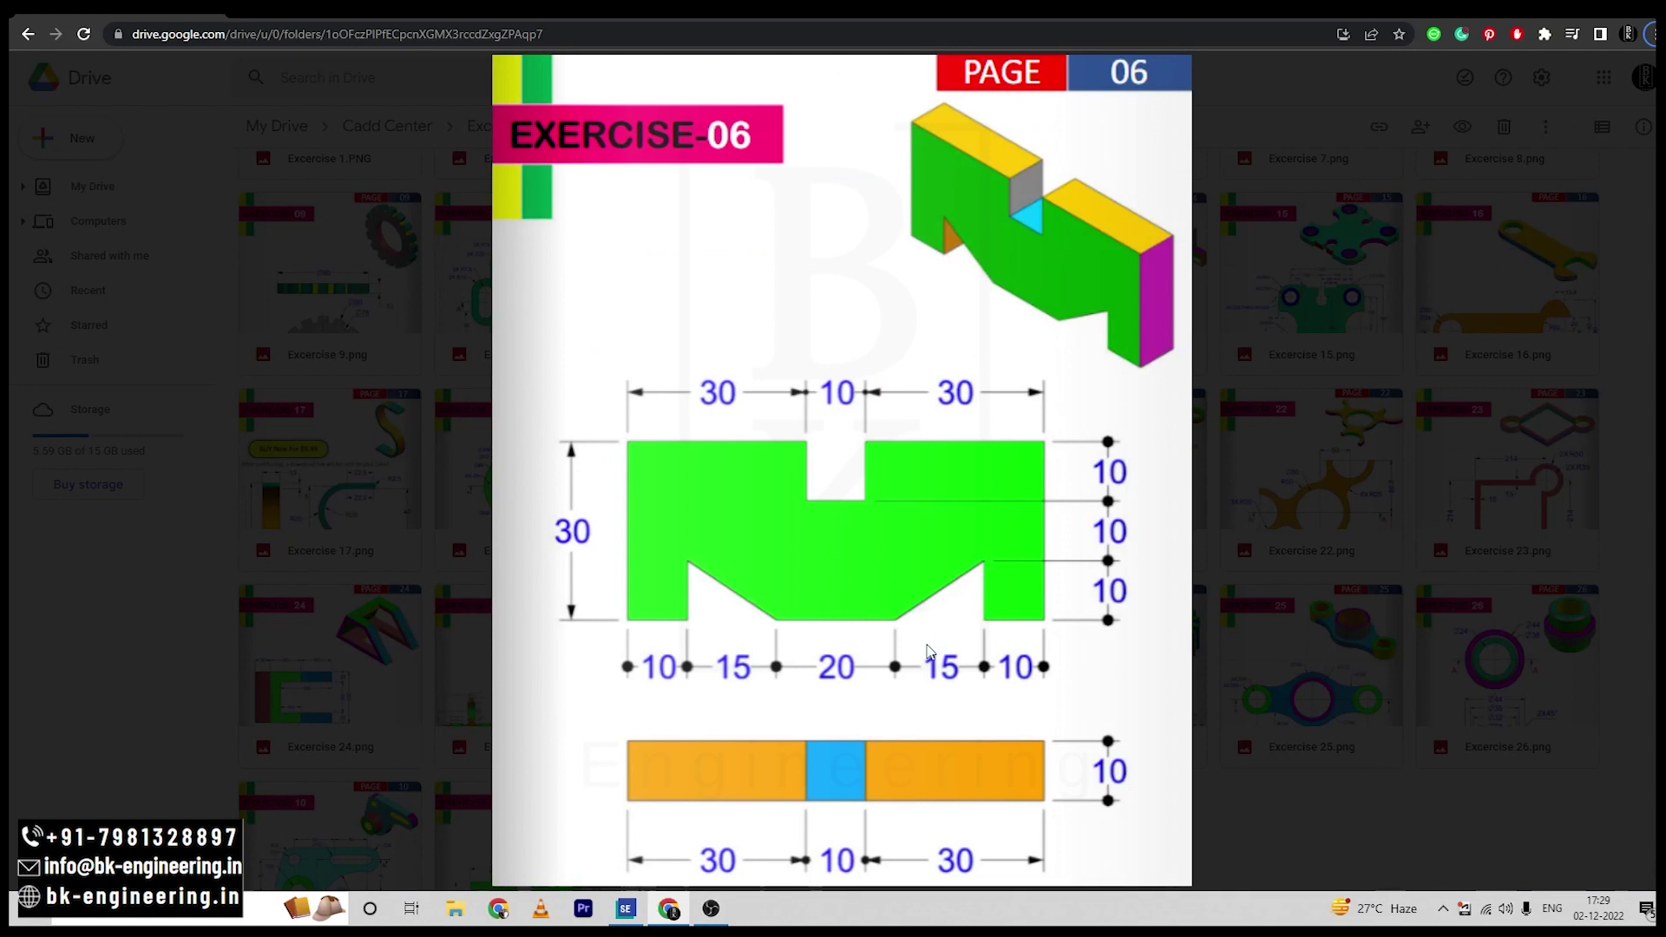
{"action": "key", "text": "alt+Tab"}
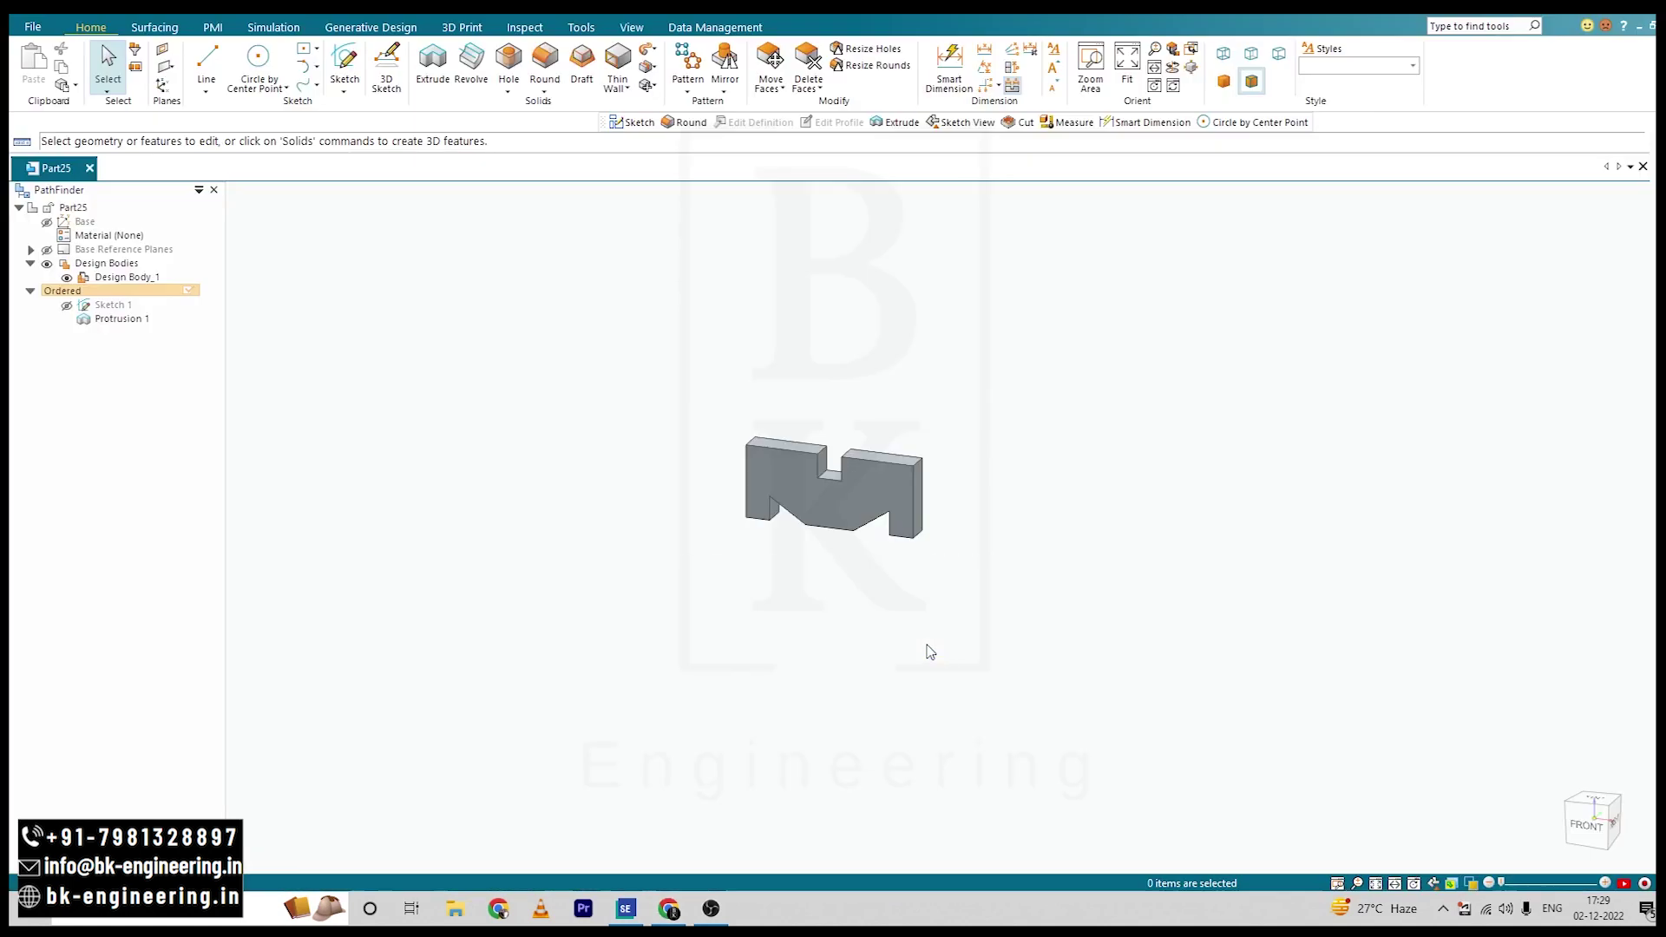
Step: Show the block in isometric view and save the part as Basic Exercise 6 in the Basic Exercises folder
{"action": "left_click", "coordinate": [1452, 885]}
{"action": "left_click", "coordinate": [1525, 827]}
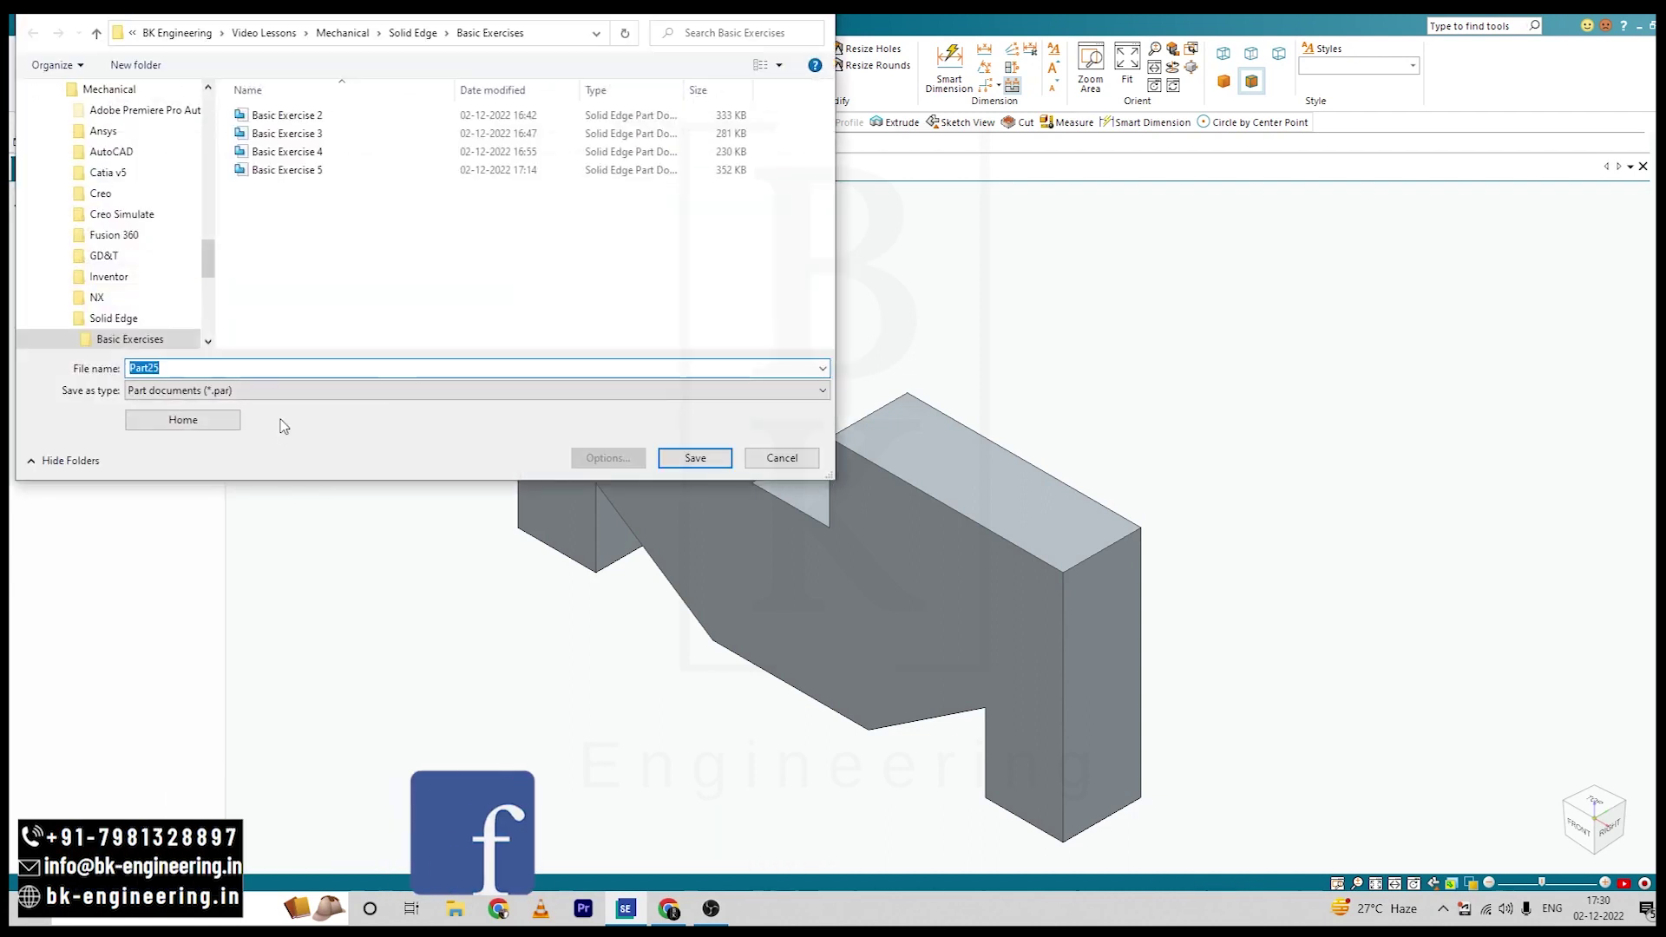
{"action": "type", "text": "Basic"}
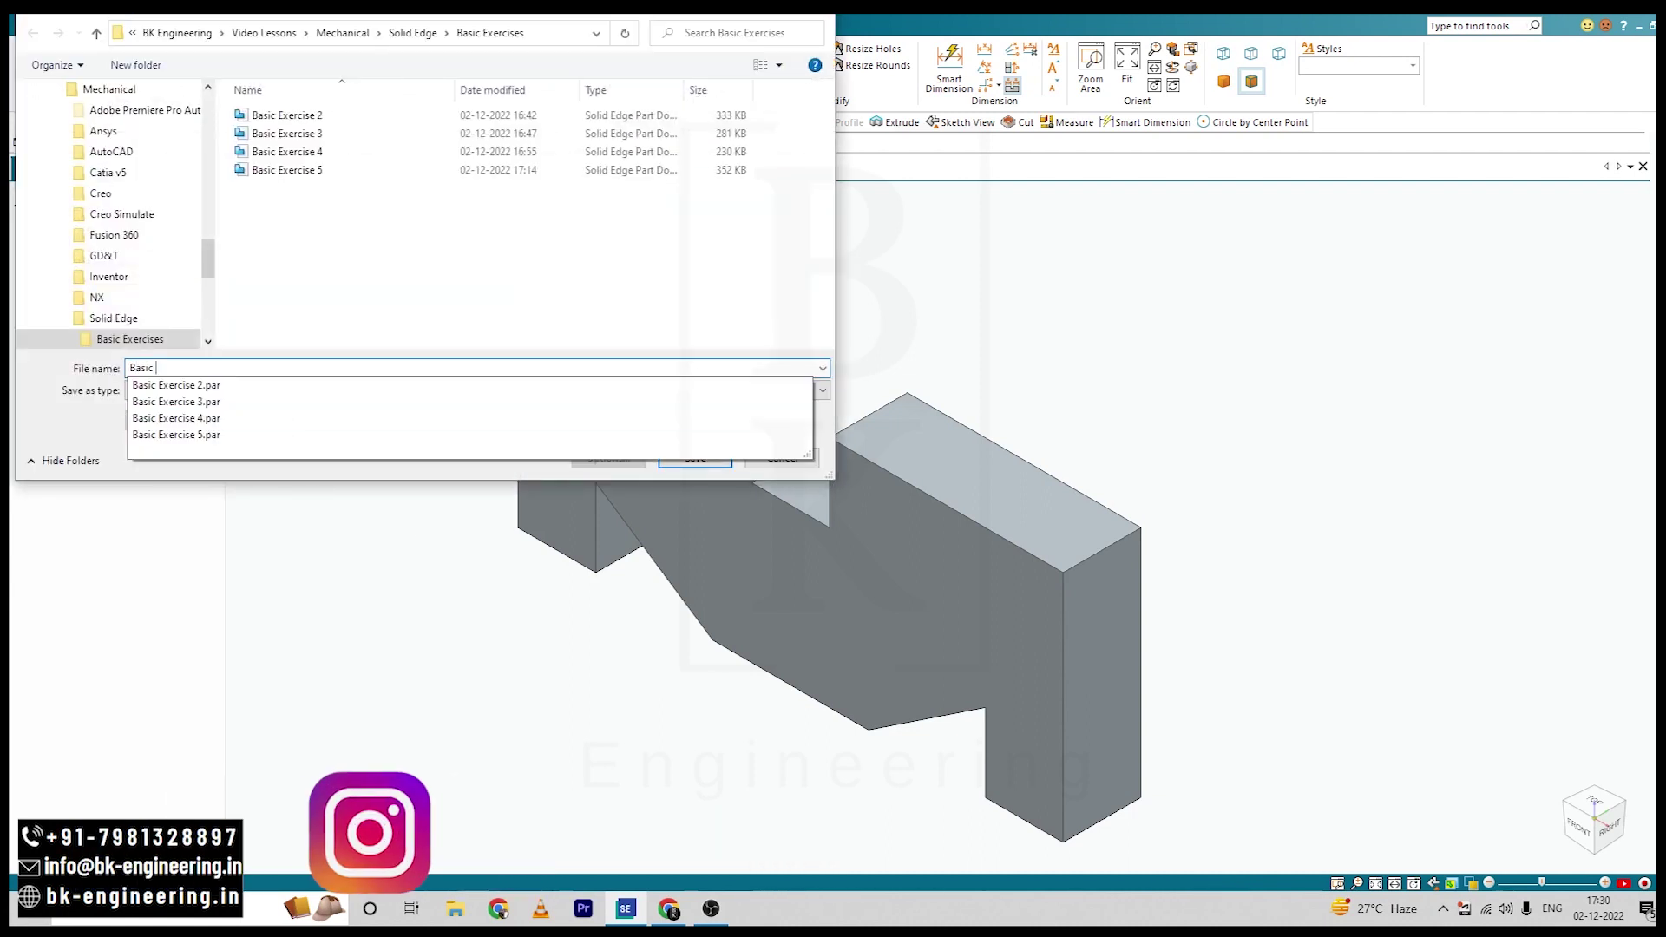
{"action": "type", "text": " Exerc"}
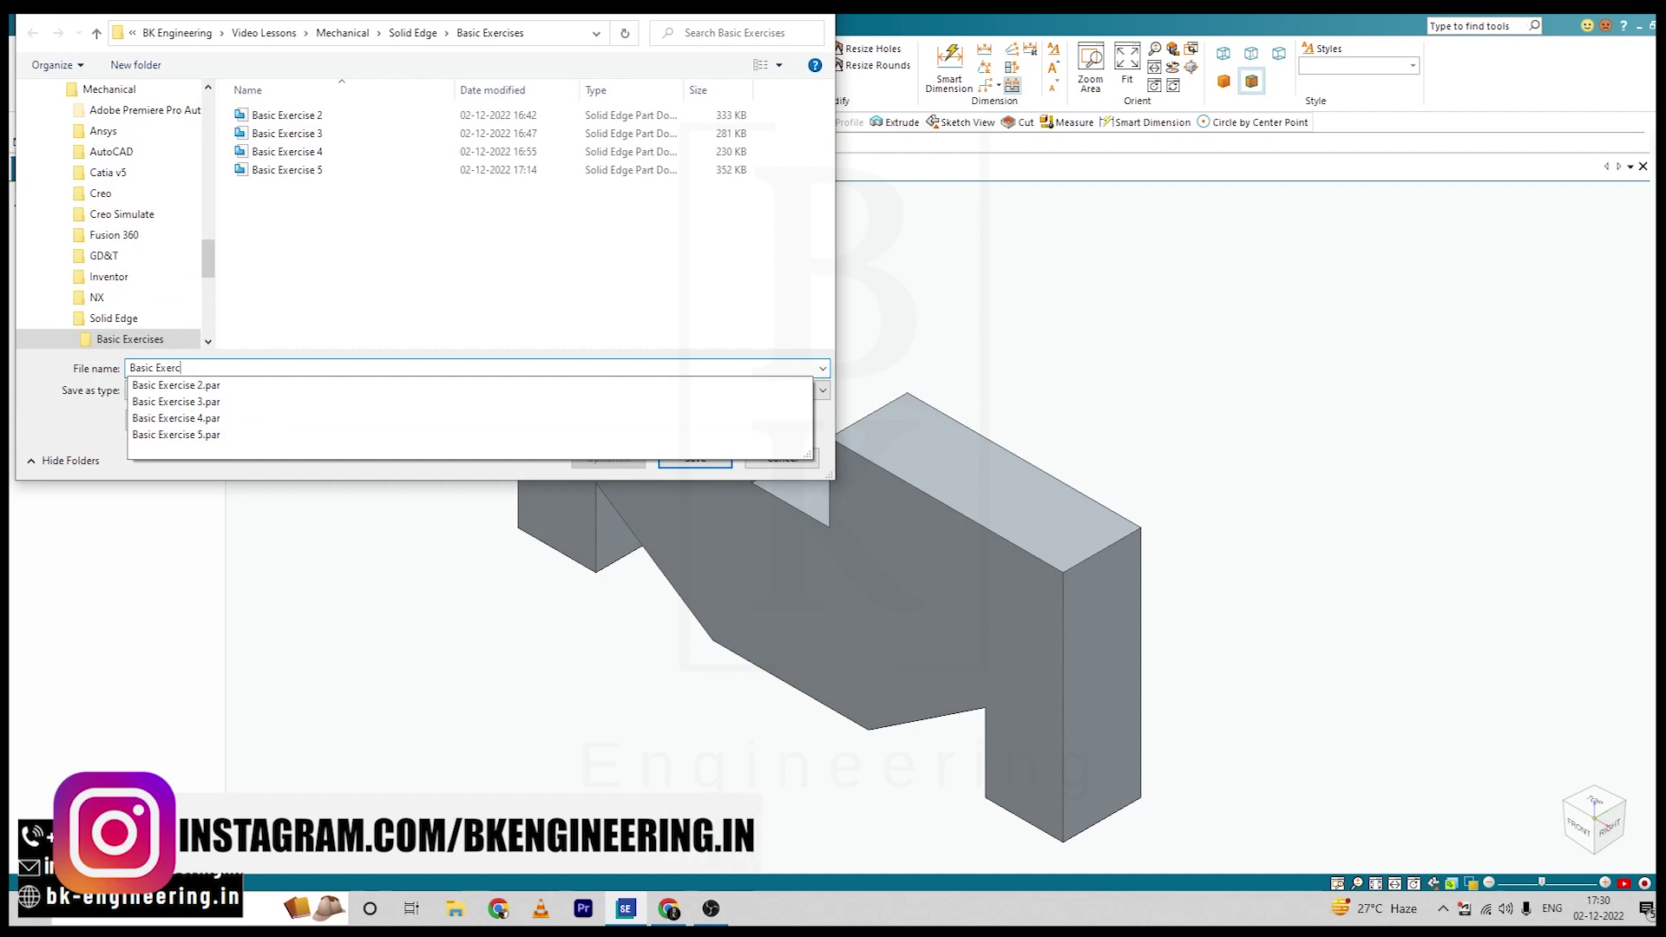
{"action": "type", "text": "ise 6"}
{"action": "key", "text": "Return"}
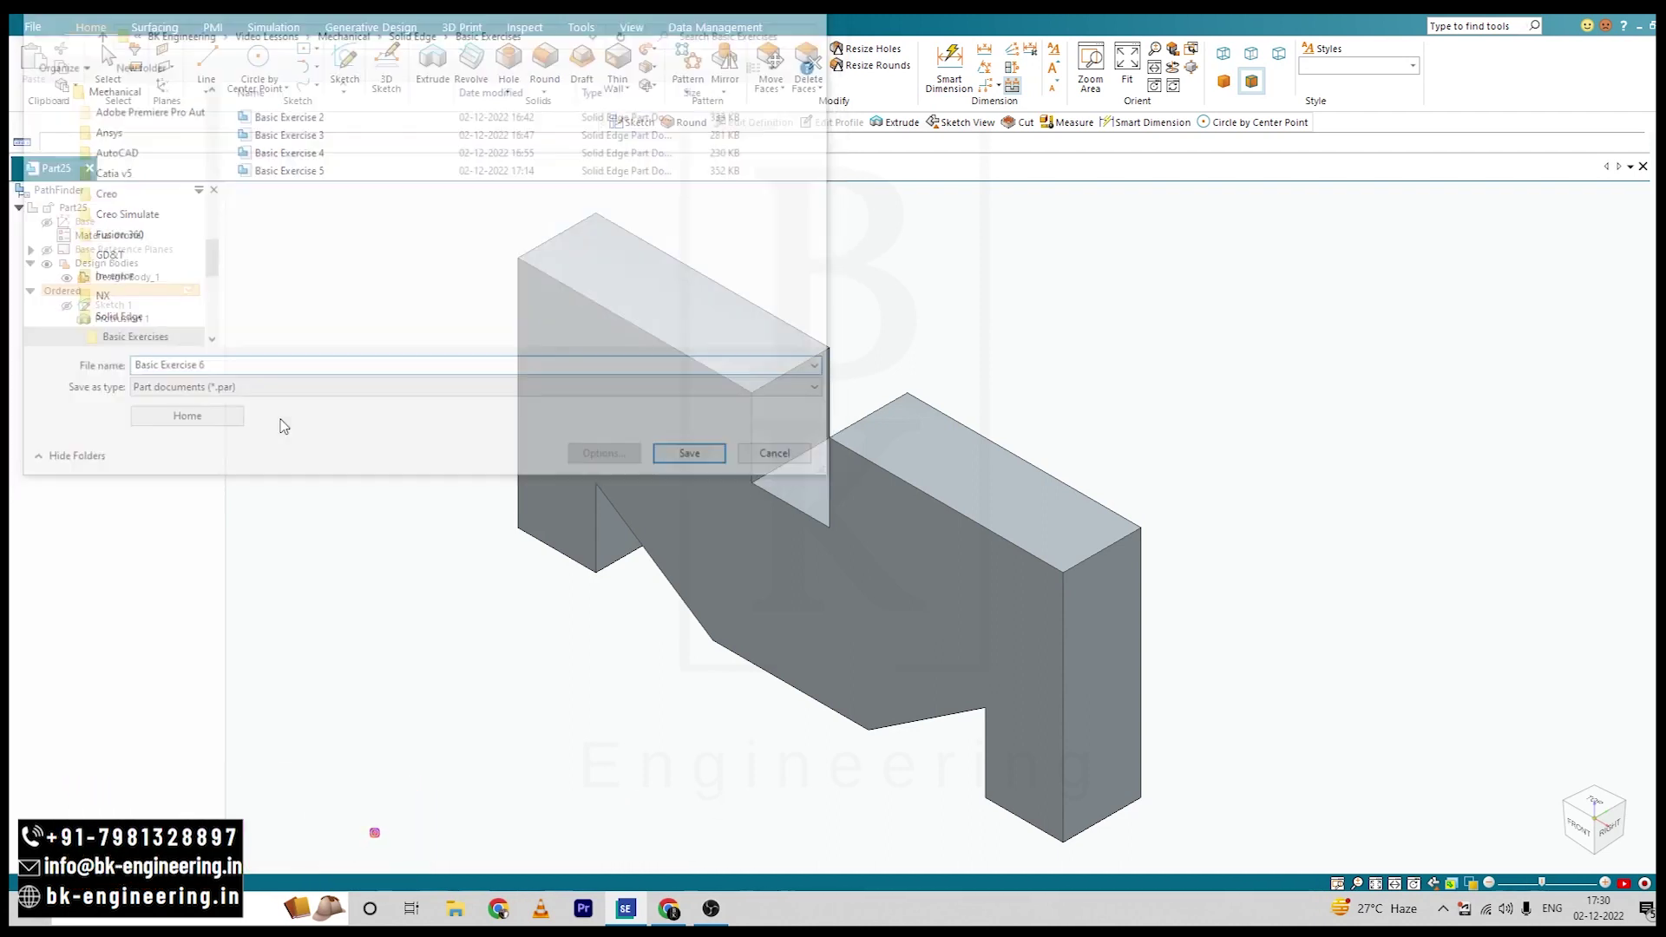